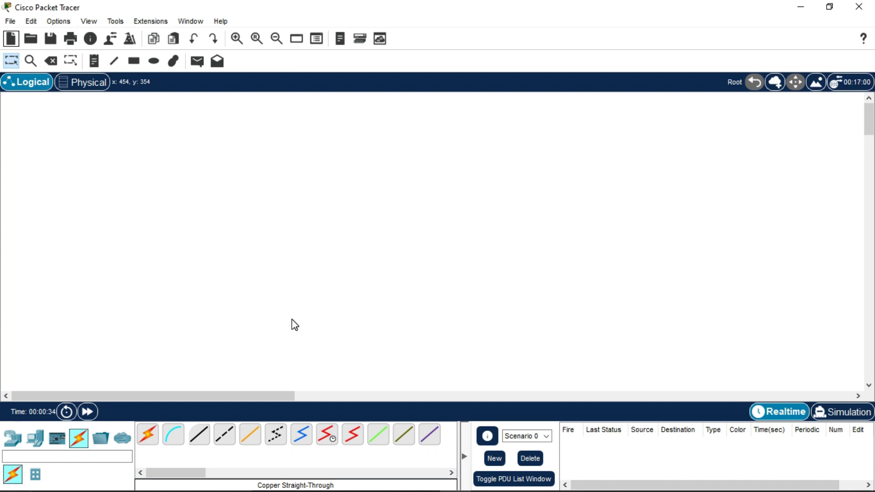
Place two PCs and two Server-PT servers on the workspace.
{"action": "left_click_drag", "start_coordinate": [36, 438], "coordinate": [336, 143]}
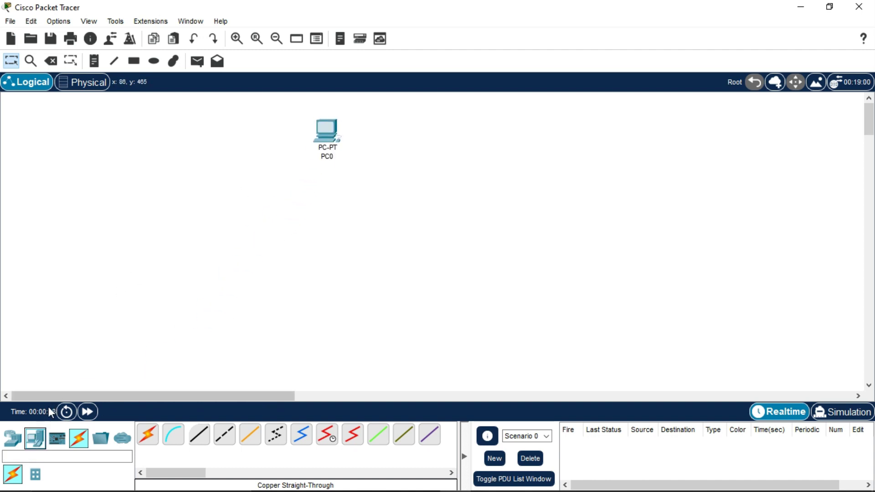
{"action": "left_click_drag", "start_coordinate": [38, 442], "coordinate": [224, 210]}
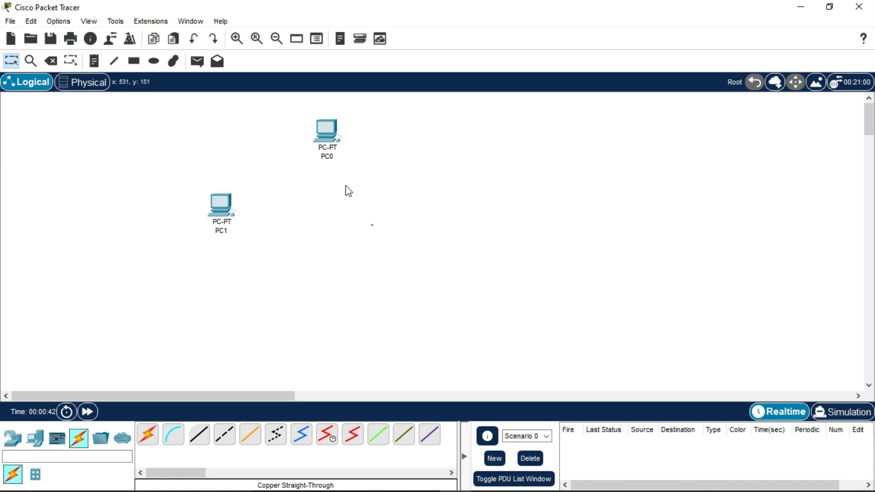
{"action": "left_click", "coordinate": [35, 438]}
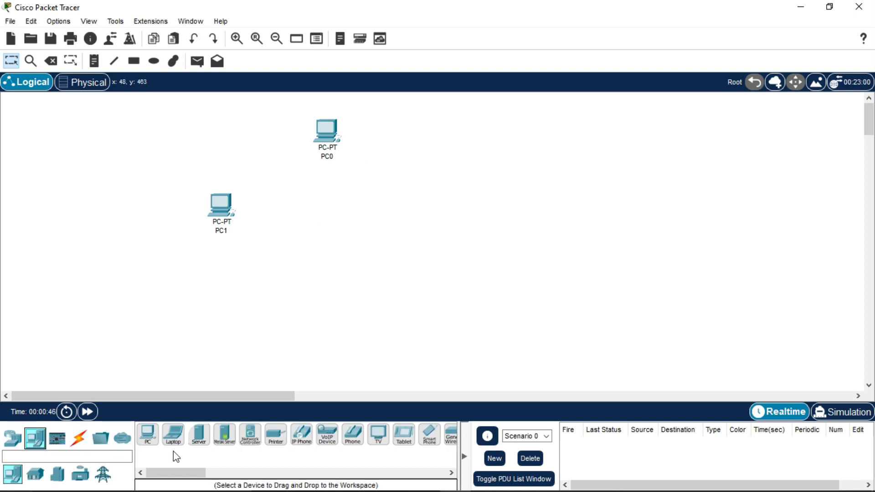
{"action": "left_click", "coordinate": [198, 435]}
{"action": "left_click", "coordinate": [317, 306]}
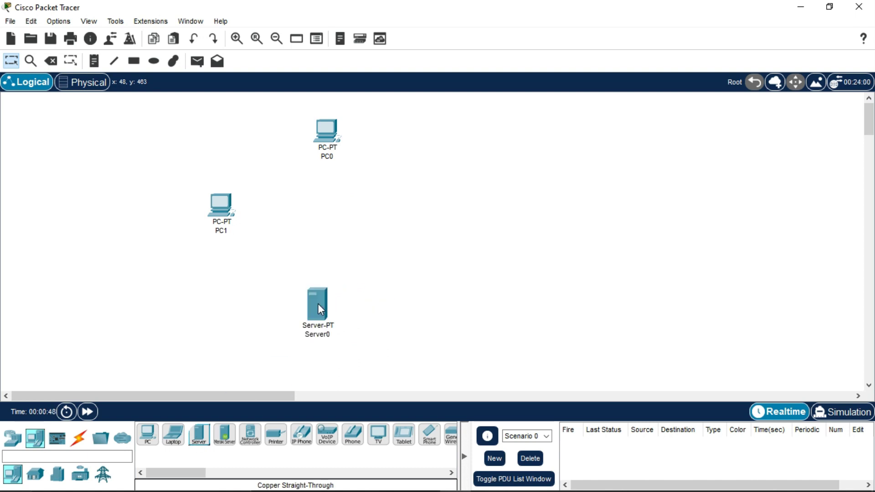
{"action": "left_click_drag", "start_coordinate": [318, 304], "coordinate": [328, 299]}
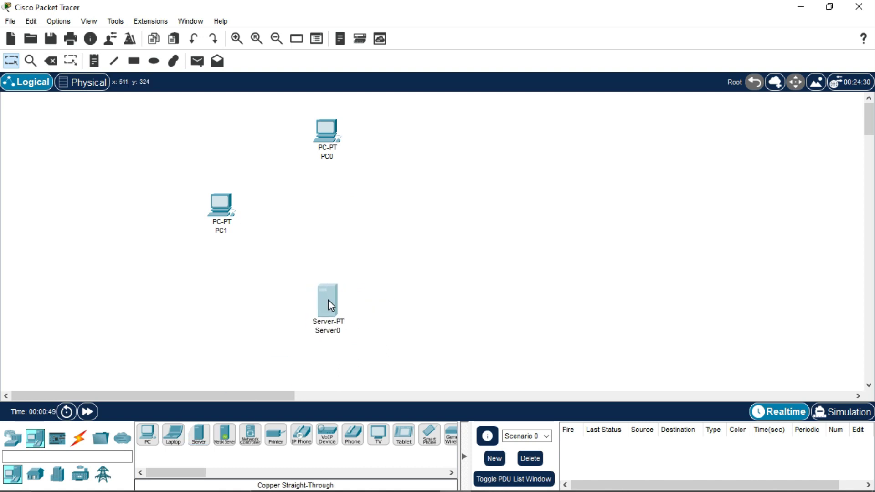
{"action": "left_click", "coordinate": [200, 436]}
{"action": "left_click", "coordinate": [442, 215]}
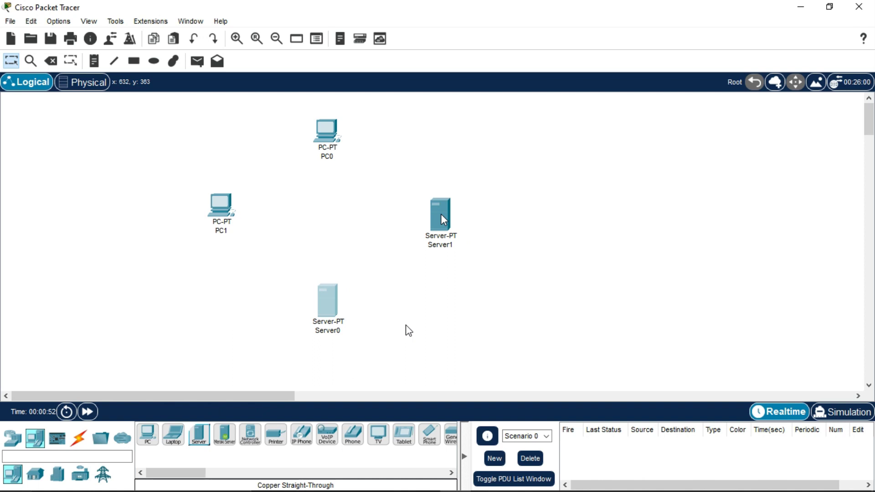
Rename the servers to FTP Server0 and DNS Server1, and move PC0 higher.
{"action": "left_click", "coordinate": [320, 331]}
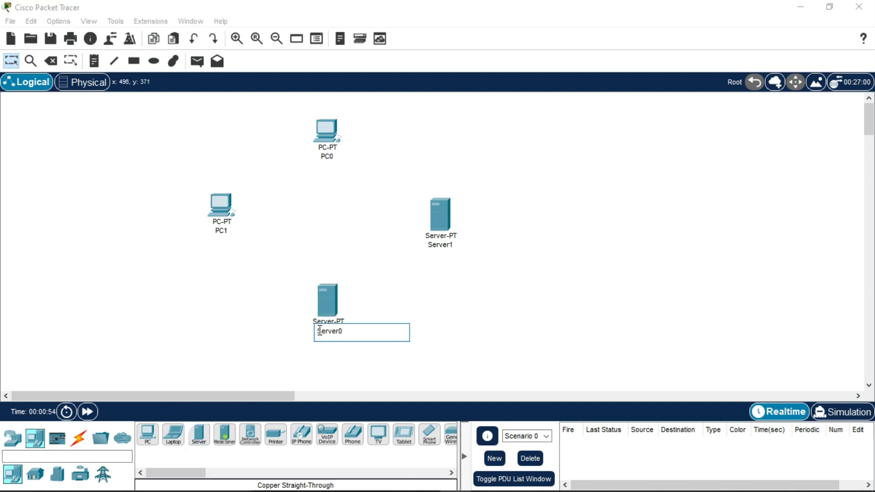
{"action": "type", "text": "FTP"}
{"action": "left_click", "coordinate": [479, 294]}
{"action": "left_click", "coordinate": [438, 246]}
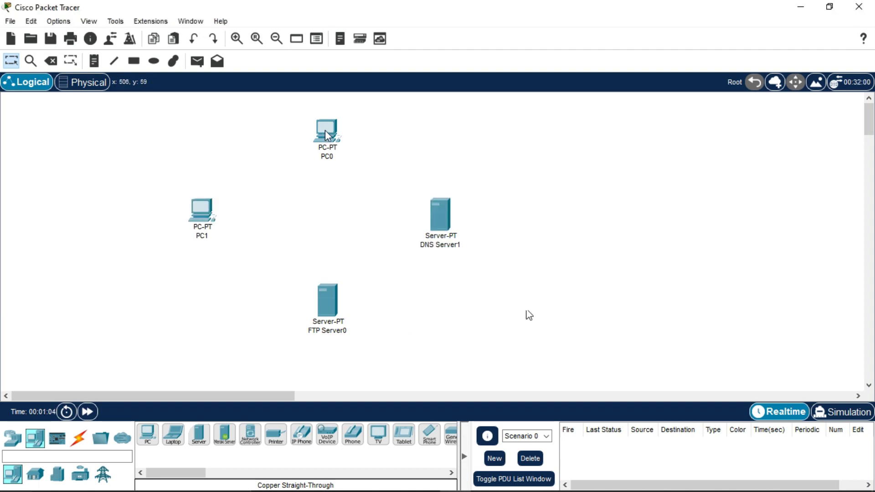
{"action": "left_click_drag", "start_coordinate": [325, 129], "coordinate": [335, 115]}
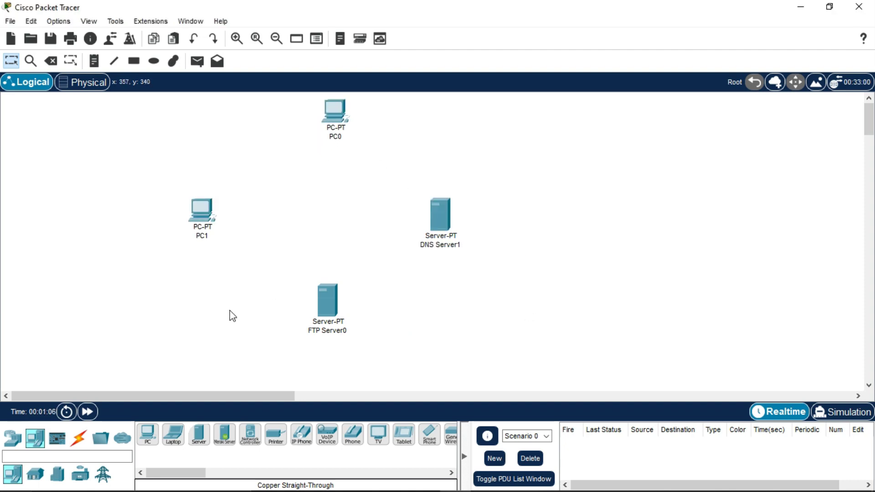
Place a 2950-24 switch in the centre and arrange the servers and switch around it.
{"action": "left_click", "coordinate": [13, 439]}
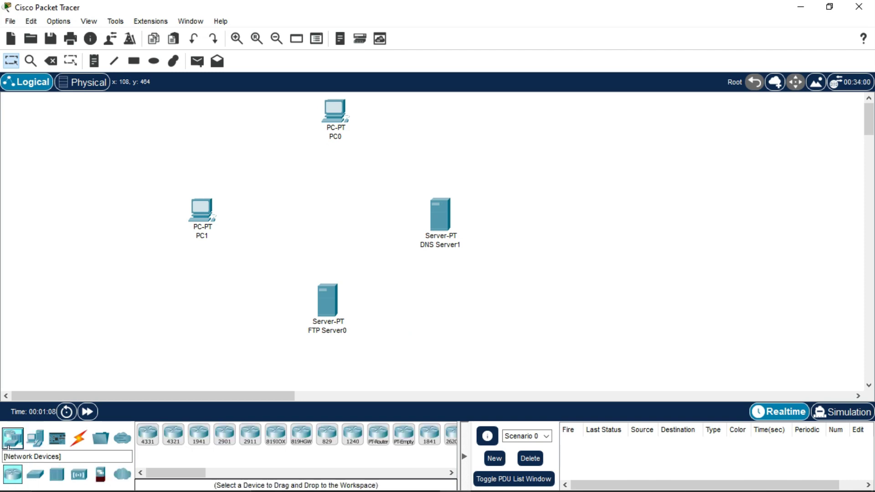
{"action": "left_click", "coordinate": [36, 476]}
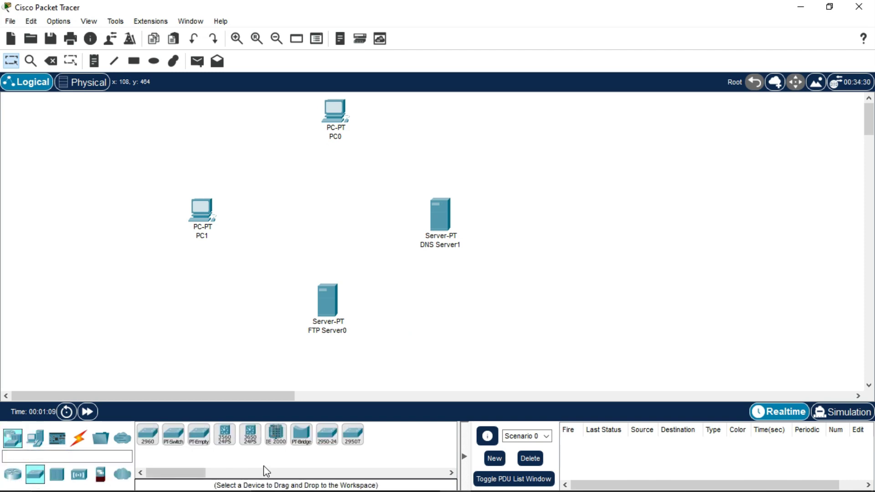
{"action": "left_click", "coordinate": [326, 438]}
{"action": "left_click", "coordinate": [335, 209]}
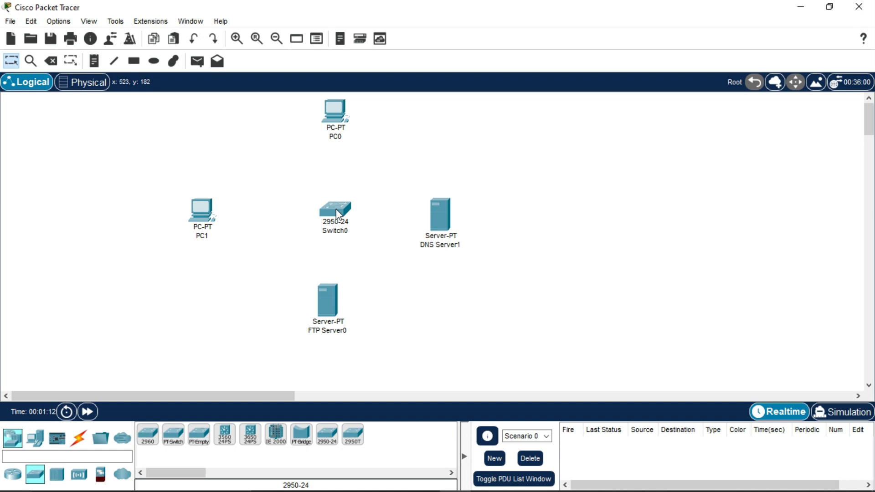
{"action": "left_click_drag", "start_coordinate": [330, 315], "coordinate": [337, 344]}
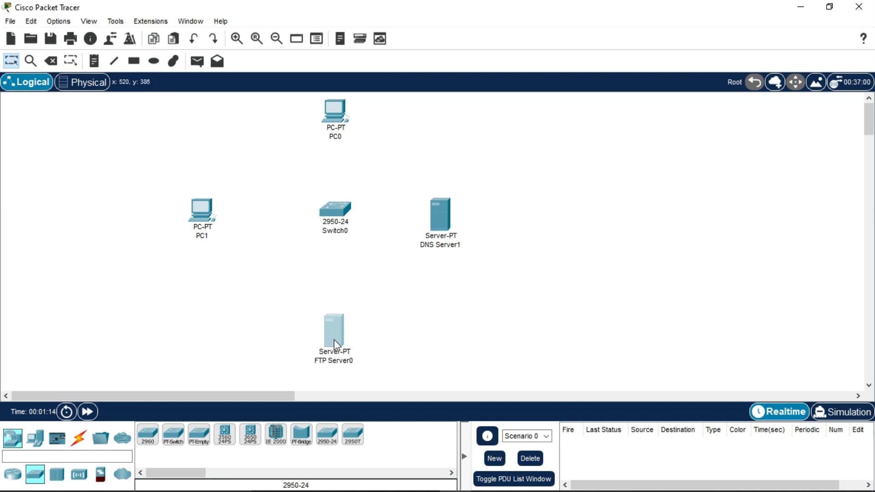
{"action": "left_click_drag", "start_coordinate": [438, 223], "coordinate": [464, 209]}
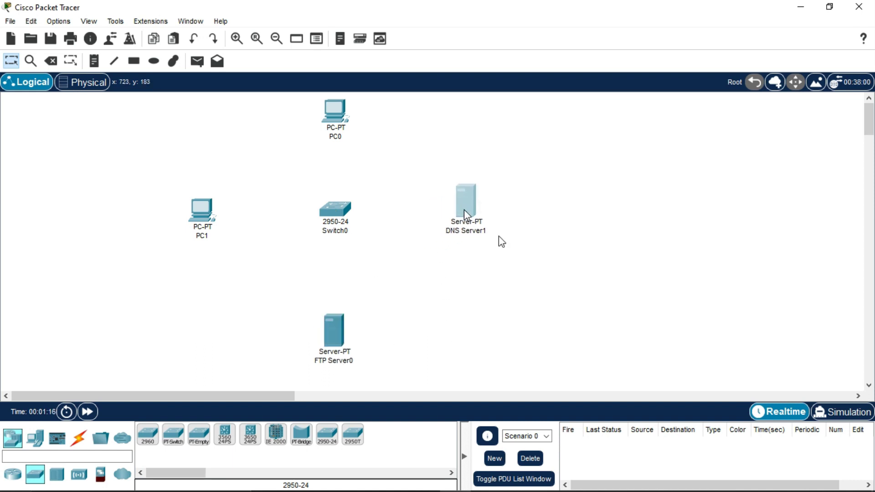
{"action": "left_click_drag", "start_coordinate": [333, 208], "coordinate": [332, 216]}
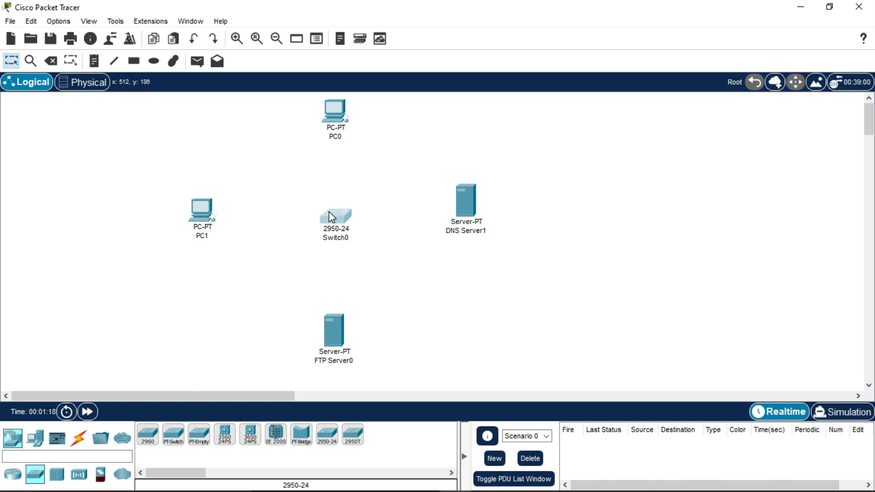
{"action": "left_click", "coordinate": [78, 437]}
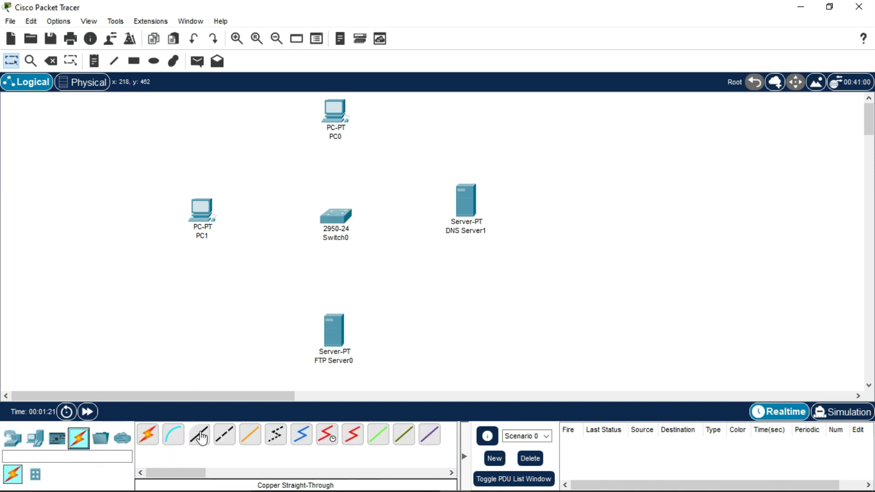
Connect PC1 and PC0 FastEthernet0 to Switch0 ports with copper straight-through cables.
{"action": "left_click", "coordinate": [201, 439]}
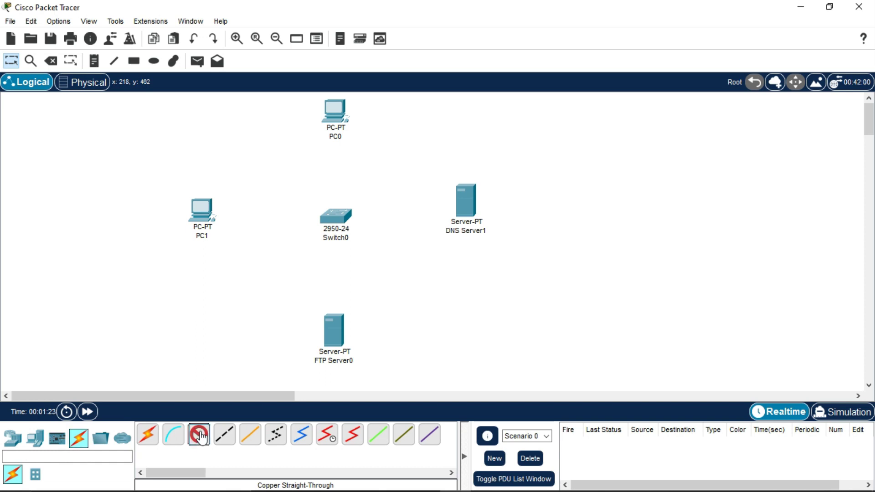
{"action": "left_click", "coordinate": [197, 206]}
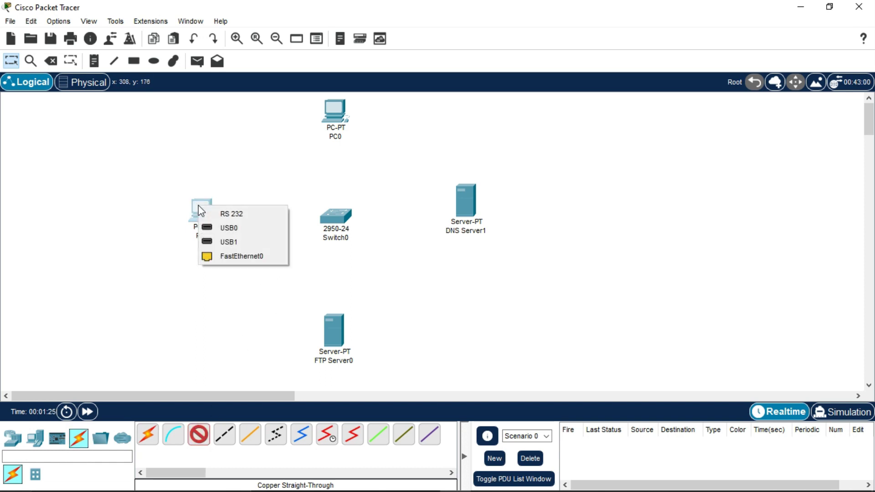
{"action": "left_click", "coordinate": [250, 256]}
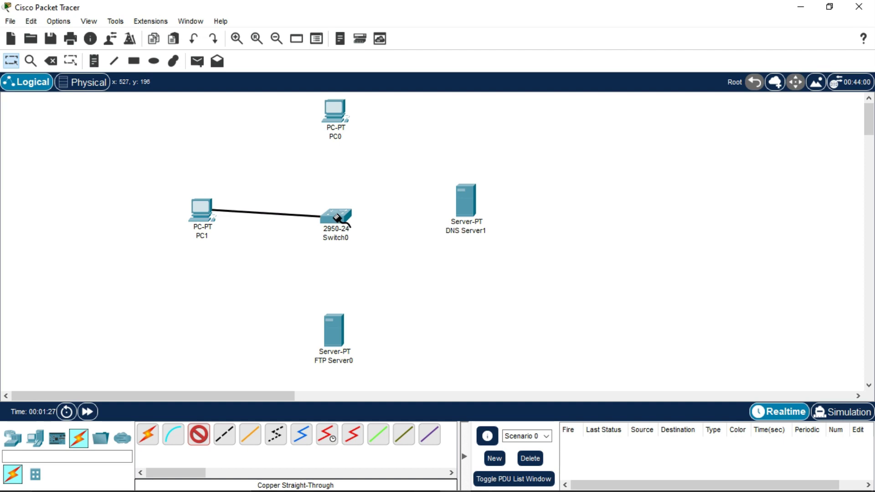
{"action": "left_click", "coordinate": [337, 215]}
{"action": "left_click", "coordinate": [407, 206]}
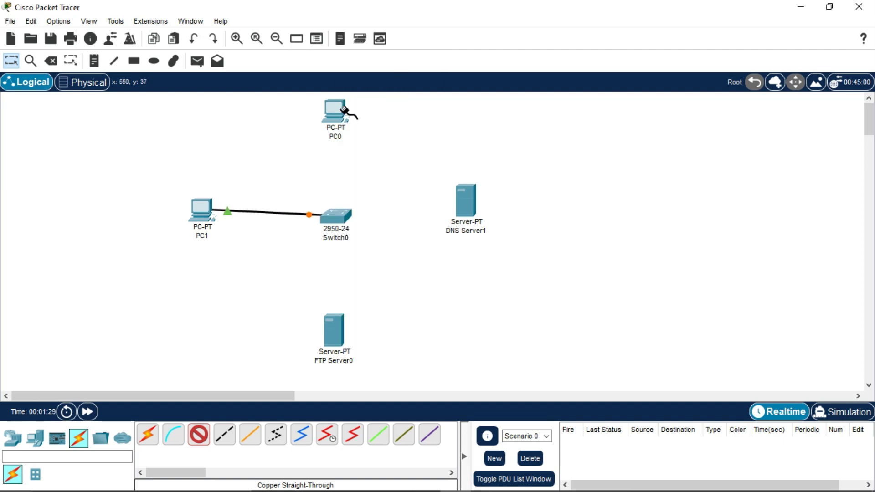
{"action": "left_click", "coordinate": [336, 112]}
{"action": "left_click", "coordinate": [362, 156]}
{"action": "left_click", "coordinate": [337, 216]}
{"action": "left_click", "coordinate": [397, 208]}
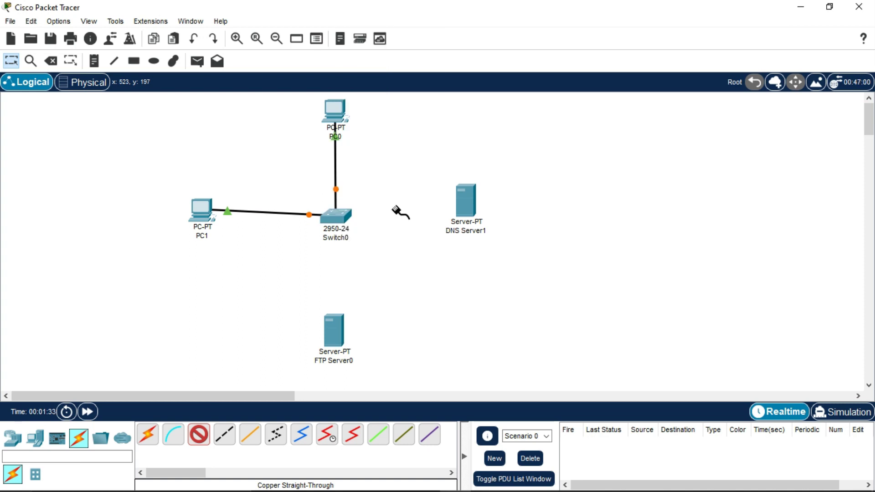
Cable DNS Server1 and FTP Server0 to Switch0, then nudge DNS Server1 and PC1 lower.
{"action": "left_click", "coordinate": [467, 198]}
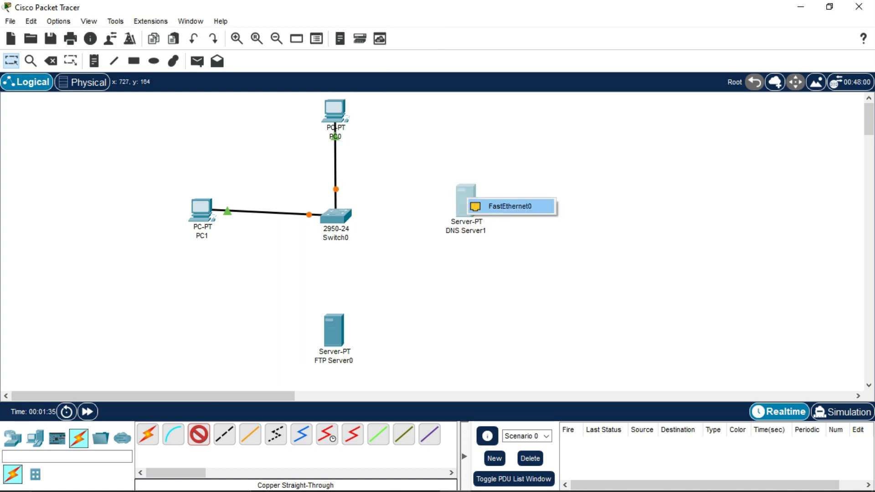
{"action": "left_click", "coordinate": [488, 206]}
{"action": "left_click", "coordinate": [336, 215]}
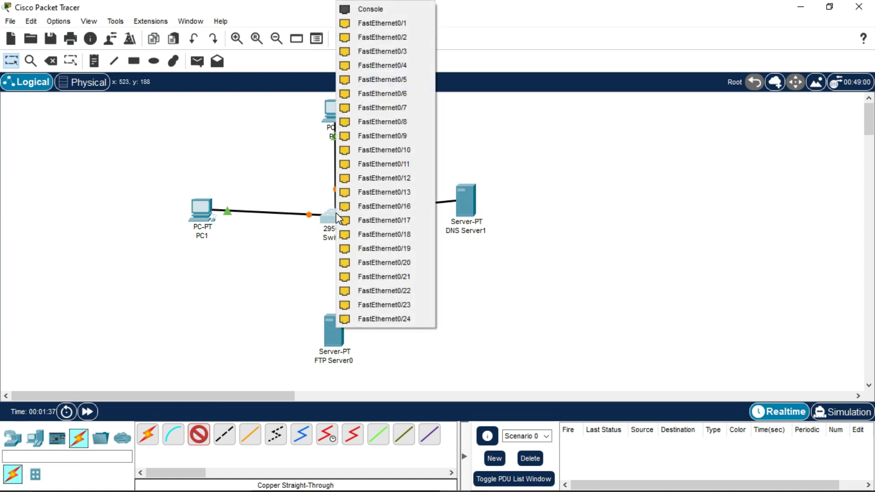
{"action": "left_click", "coordinate": [358, 207]}
{"action": "left_click", "coordinate": [334, 332]}
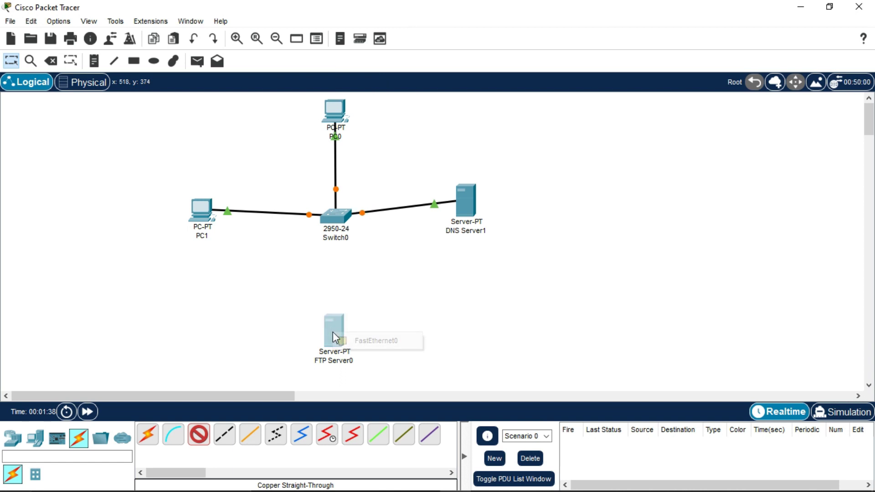
{"action": "left_click", "coordinate": [361, 340]}
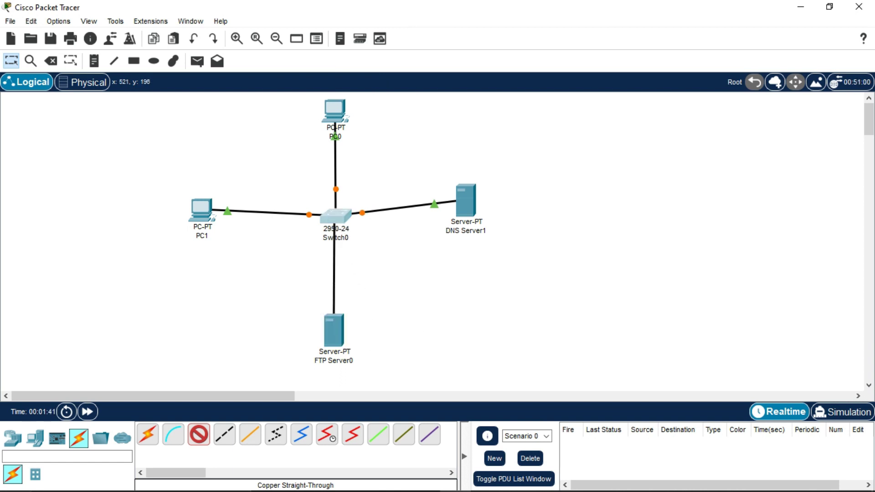
{"action": "left_click", "coordinate": [336, 216]}
{"action": "left_click", "coordinate": [388, 192]}
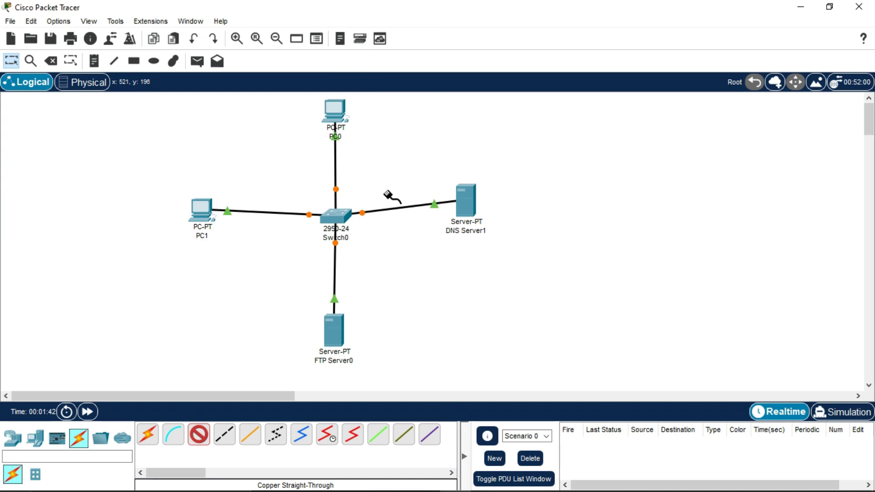
{"action": "left_click", "coordinate": [199, 435]}
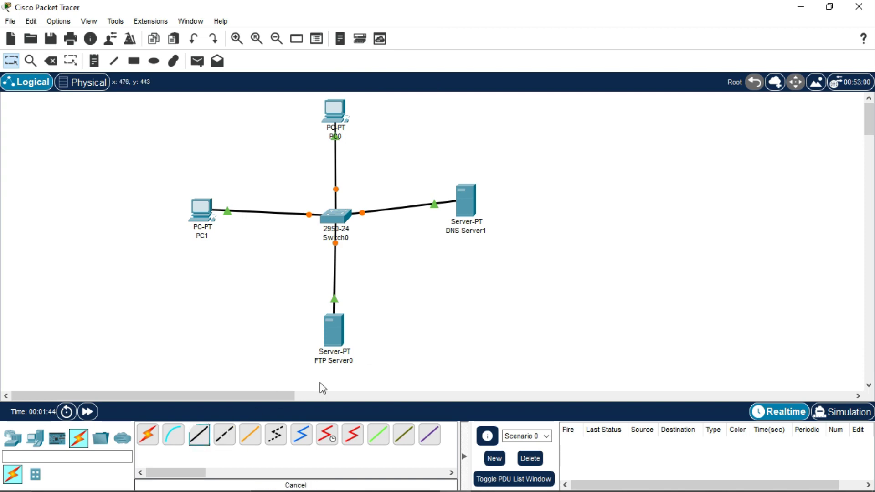
{"action": "left_click_drag", "start_coordinate": [477, 196], "coordinate": [475, 208]}
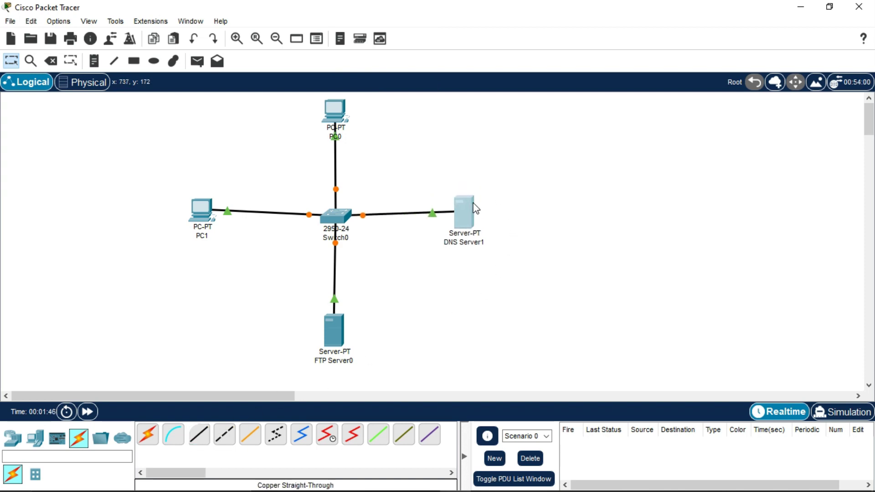
{"action": "left_click_drag", "start_coordinate": [202, 209], "coordinate": [203, 218]}
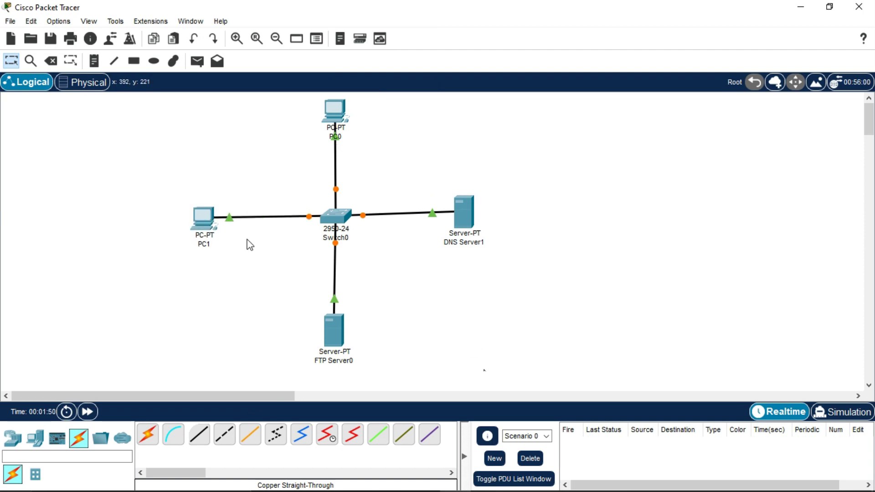
In PC0's IP Configuration, enter 192.168.10.1, mask 255.255.255.0 and gateway 192.168.10.10.
{"action": "left_click", "coordinate": [336, 104]}
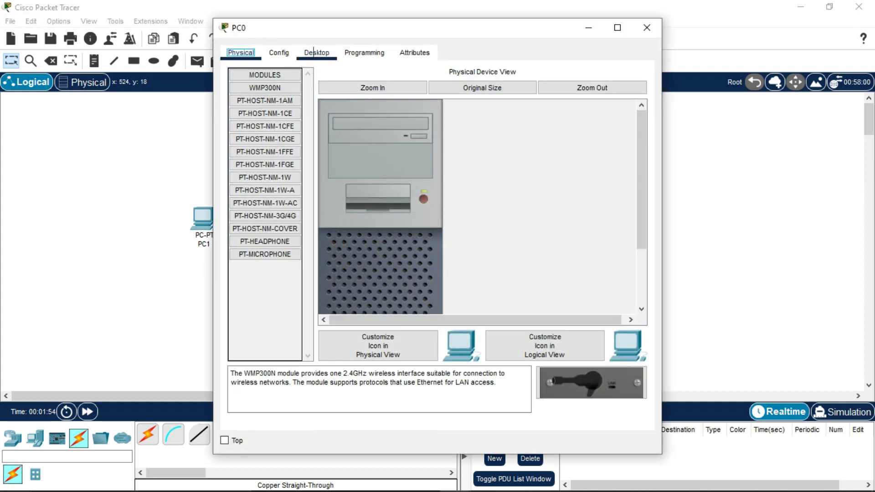
{"action": "left_click", "coordinate": [314, 52]}
{"action": "left_click", "coordinate": [256, 108]}
{"action": "left_click", "coordinate": [419, 141]}
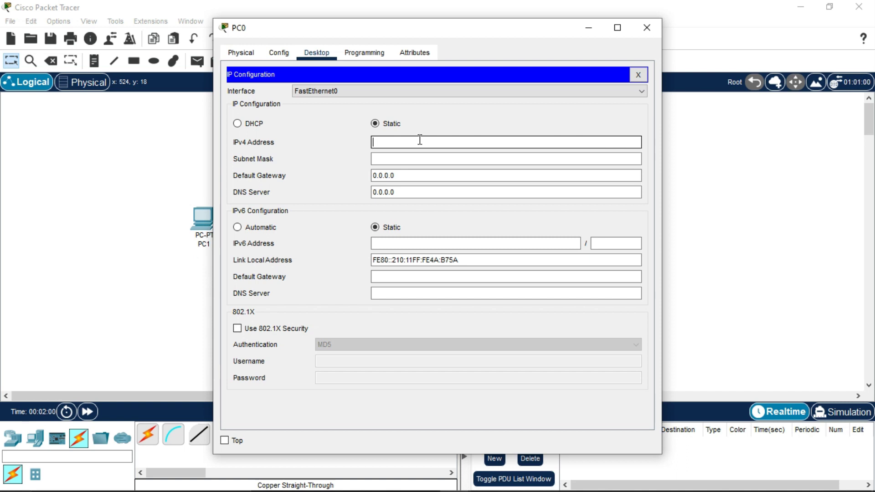
{"action": "type", "text": "192.168.10.1"}
{"action": "key", "text": "ctrl+a"}
{"action": "left_click", "coordinate": [420, 142]}
{"action": "left_click", "coordinate": [405, 155]}
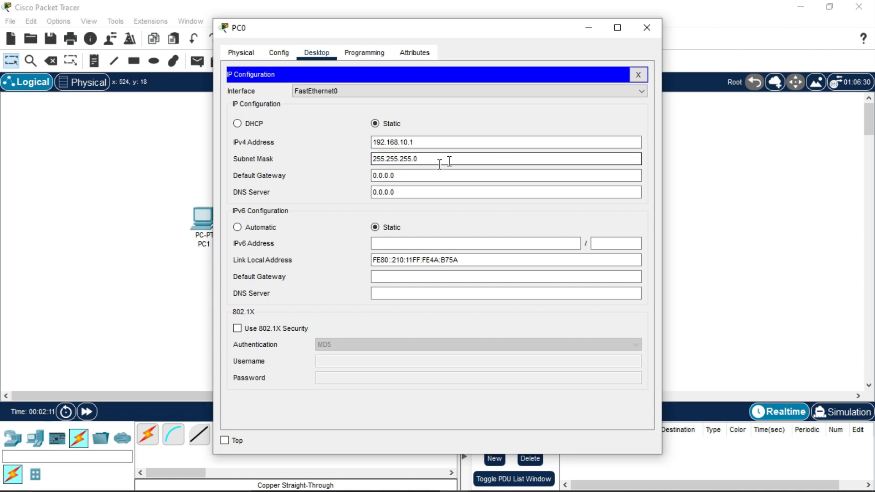
{"action": "left_click", "coordinate": [402, 175]}
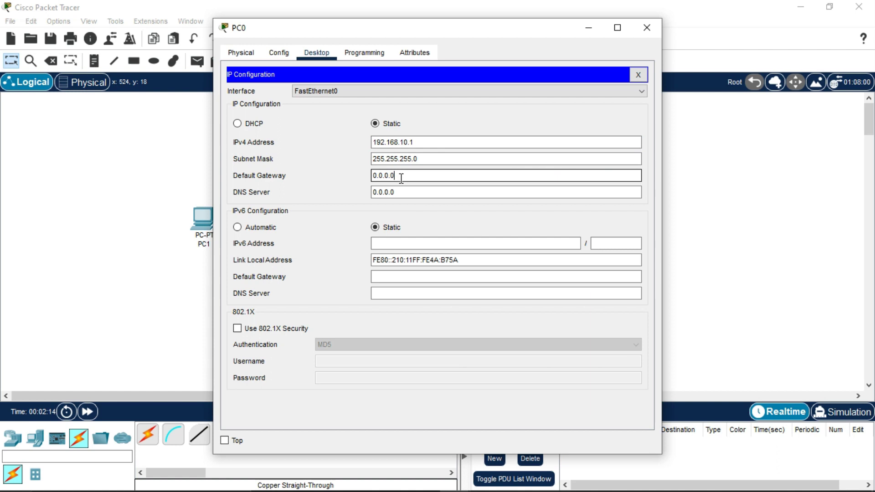
{"action": "key", "text": "BackSpace"}
{"action": "key", "text": "BackSpace"}
{"action": "key", "text": "BackSpace"}
{"action": "key", "text": "BackSpace"}
{"action": "key", "text": "BackSpace"}
{"action": "key", "text": "BackSpace"}
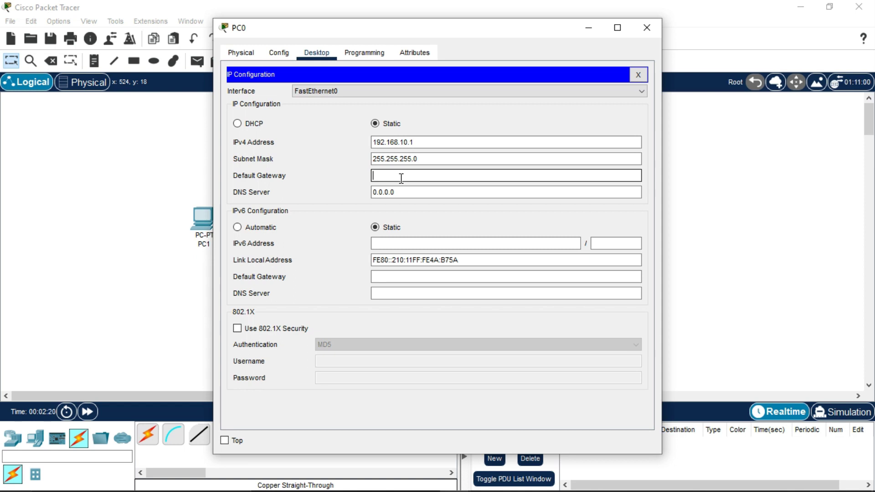
{"action": "type", "text": ".168.10.10"}
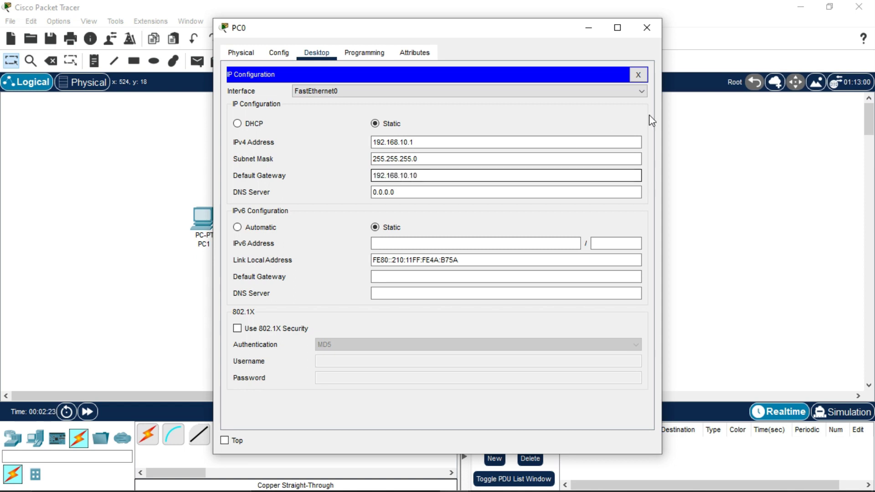
{"action": "left_click", "coordinate": [640, 33]}
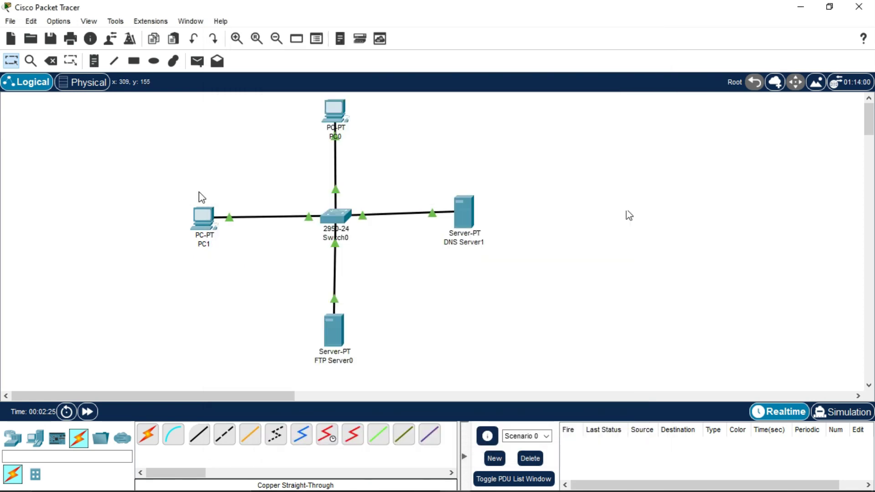
In PC1's IP Configuration, enter 192.168.10.2, mask 255.255.255.0 and gateway 192.168.10.10.
{"action": "left_click", "coordinate": [205, 227]}
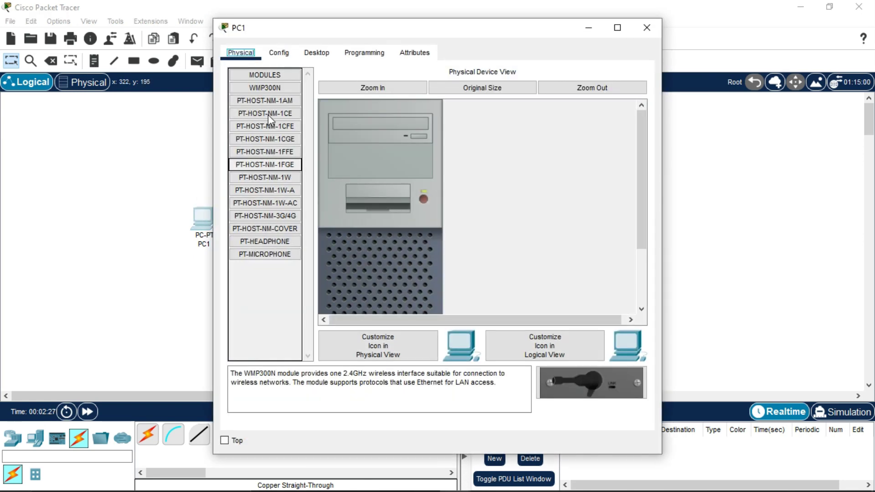
{"action": "left_click", "coordinate": [304, 54]}
{"action": "left_click", "coordinate": [271, 103]}
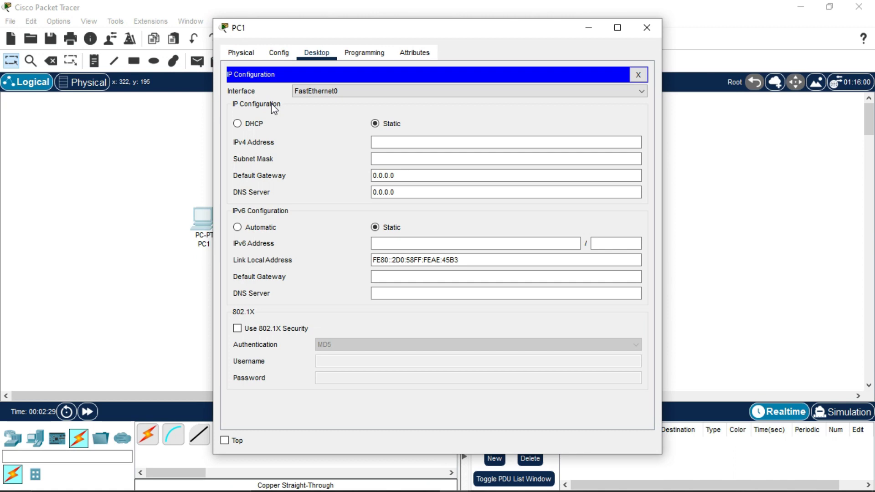
{"action": "left_click", "coordinate": [430, 141]}
{"action": "type", "text": "192.168.10.1"}
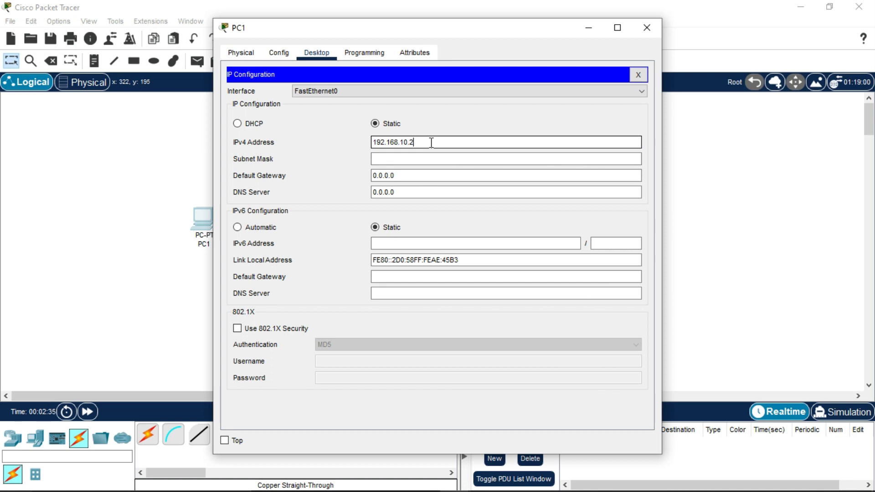
{"action": "left_click", "coordinate": [412, 158]}
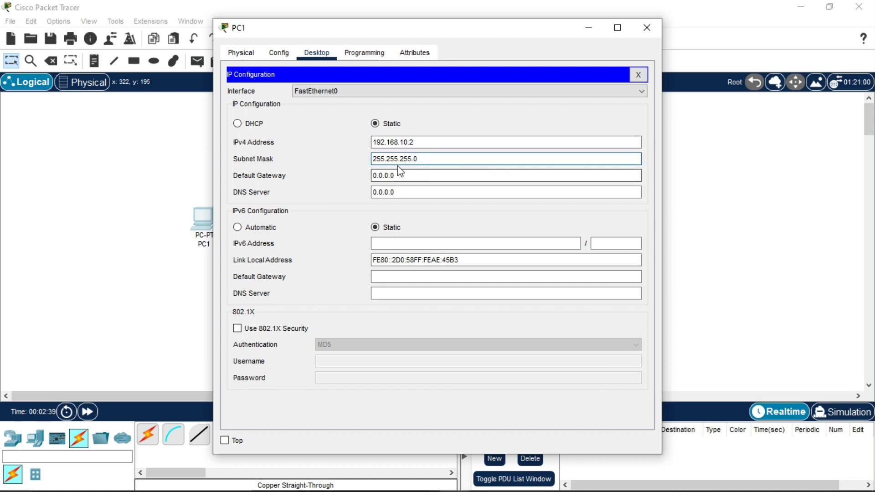
{"action": "left_click", "coordinate": [400, 178]}
{"action": "key", "text": "BackSpace"}
{"action": "key", "text": "BackSpace"}
{"action": "key", "text": "BackSpace"}
{"action": "key", "text": "BackSpace"}
{"action": "key", "text": "BackSpace"}
{"action": "key", "text": "BackSpace"}
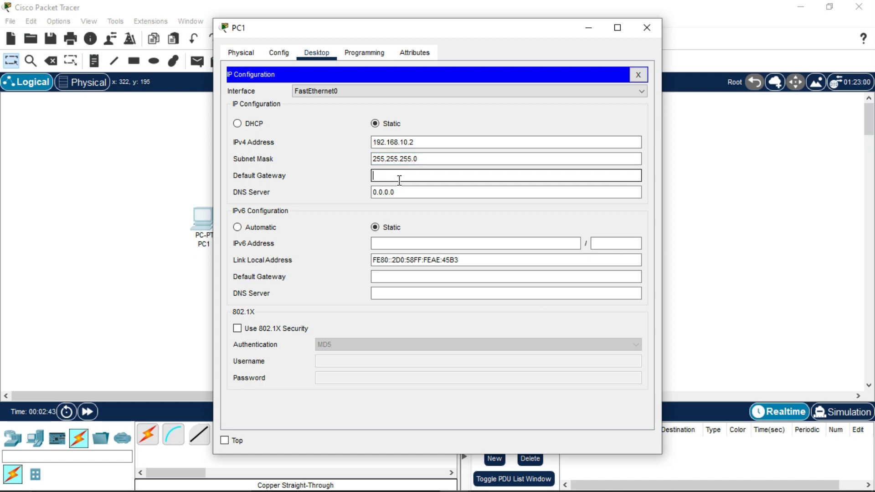
{"action": "type", "text": "192.168.10.10"}
{"action": "left_click", "coordinate": [647, 27]}
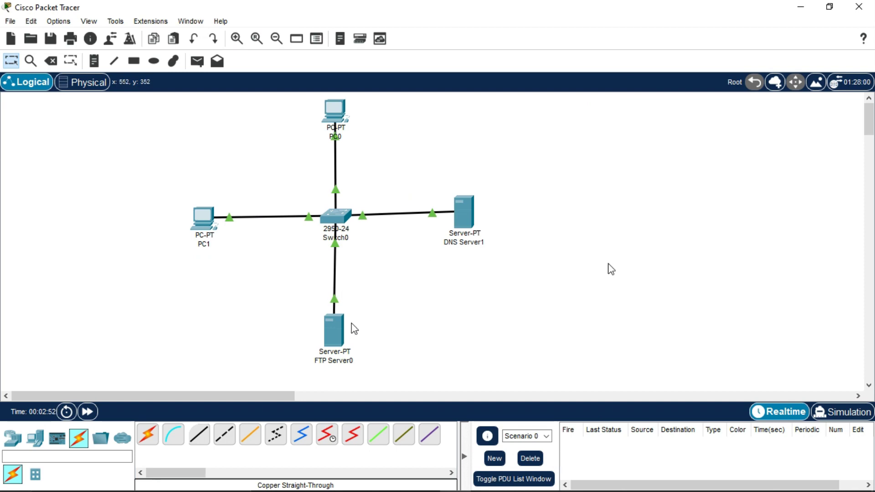
In FTP Server0's IP Configuration, enter 192.168.10.100, mask 255.255.255.0 and gateway 192.168.10.10.
{"action": "double_click", "coordinate": [341, 332]}
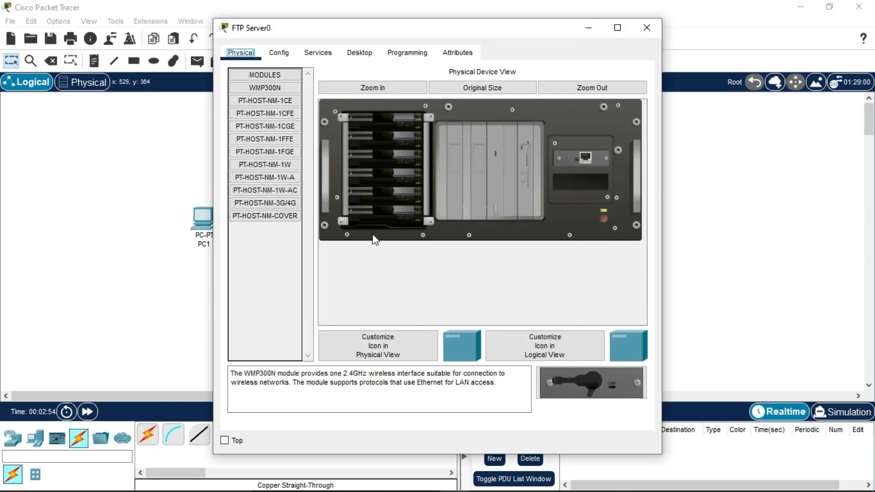
{"action": "left_click", "coordinate": [354, 53]}
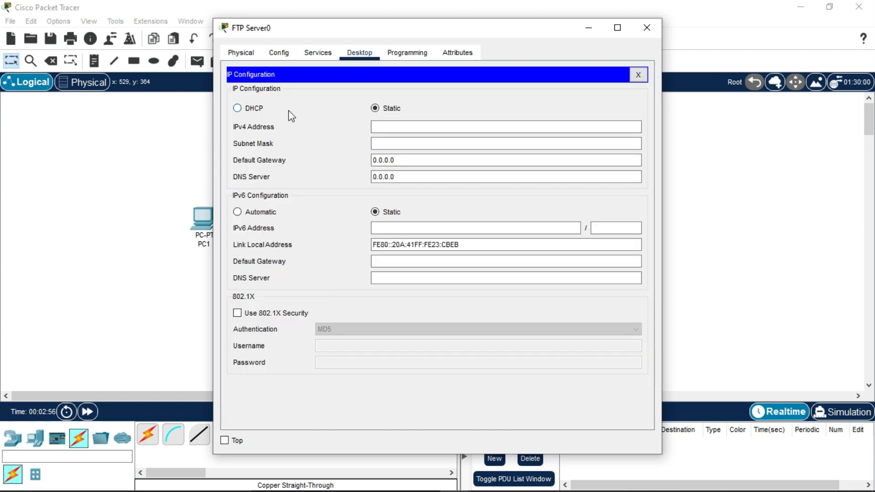
{"action": "left_click", "coordinate": [277, 109]}
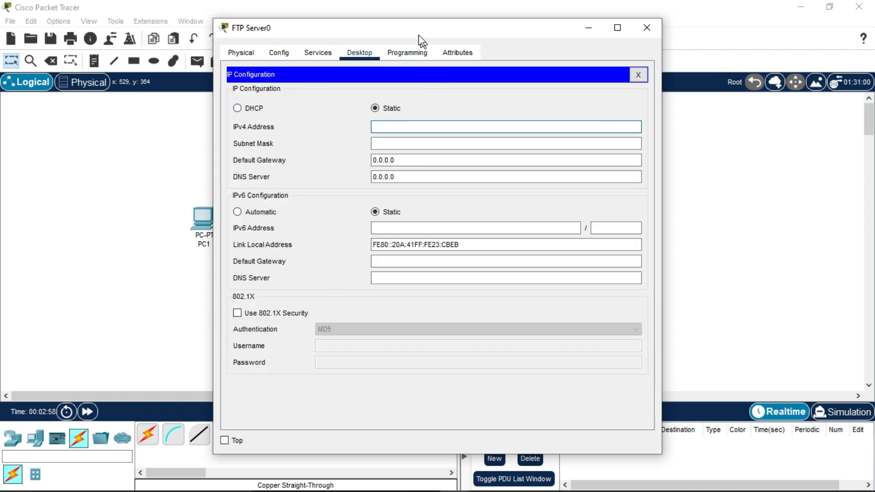
{"action": "left_click_drag", "start_coordinate": [414, 28], "coordinate": [637, 19]}
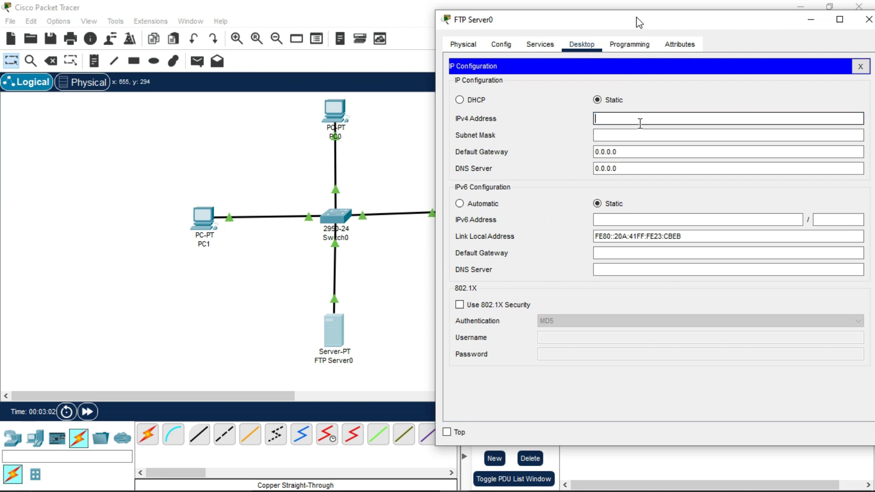
{"action": "type", "text": "192.168.10.100"}
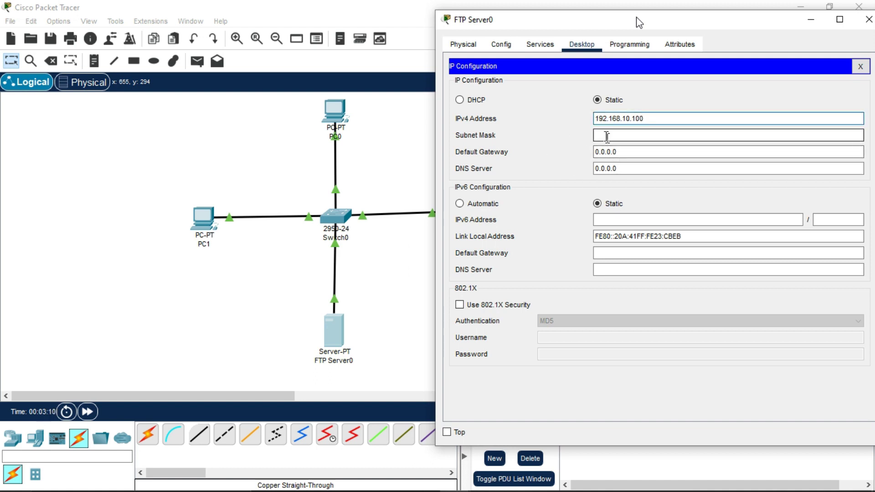
{"action": "left_click", "coordinate": [605, 136]}
{"action": "left_click", "coordinate": [622, 151]}
{"action": "key", "text": "BackSpace"}
{"action": "key", "text": "BackSpace"}
{"action": "key", "text": "BackSpace"}
{"action": "key", "text": "BackSpace"}
{"action": "key", "text": "BackSpace"}
{"action": "key", "text": "BackSpace"}
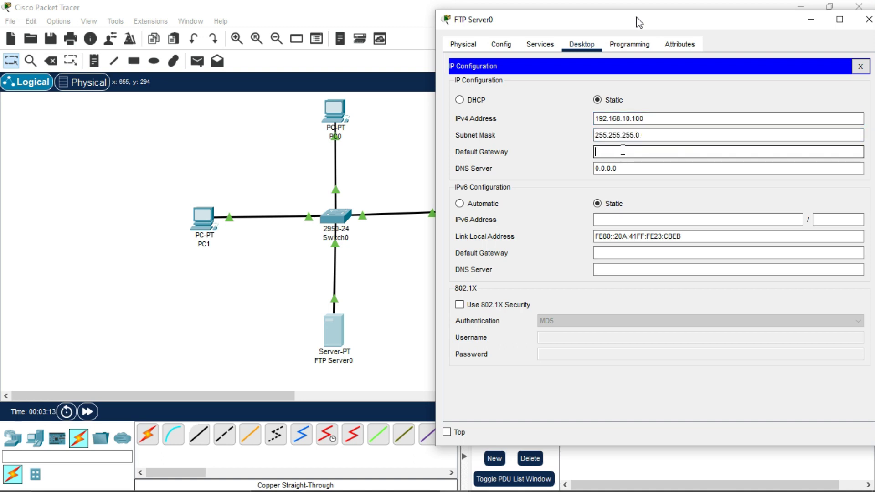
{"action": "type", "text": "192.168.10.100"}
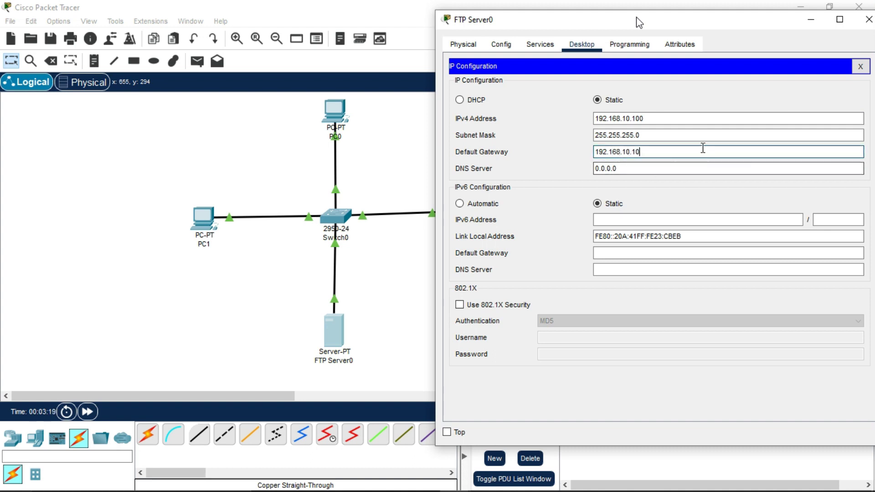
{"action": "left_click", "coordinate": [868, 19]}
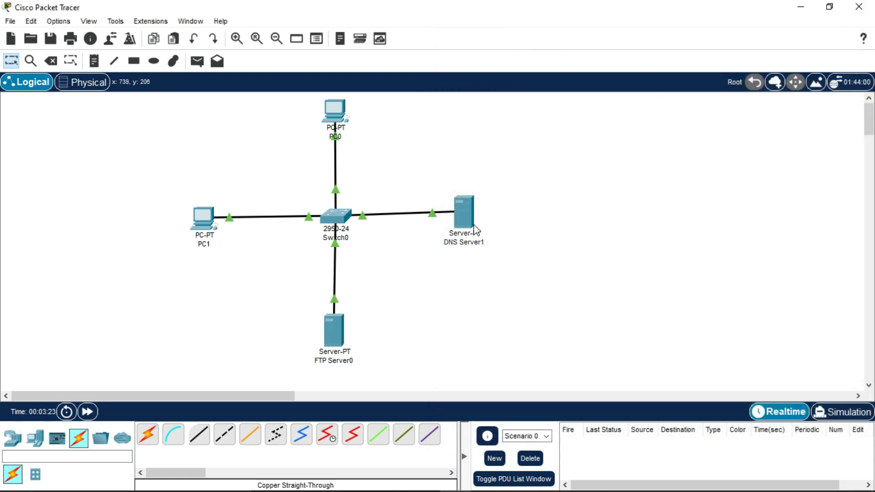
Give DNS Server1 IPv4 192.168.10.200, mask 255.255.255.0 and gateway 192.168.10.10.
{"action": "mouse_move", "coordinate": [463, 209]}
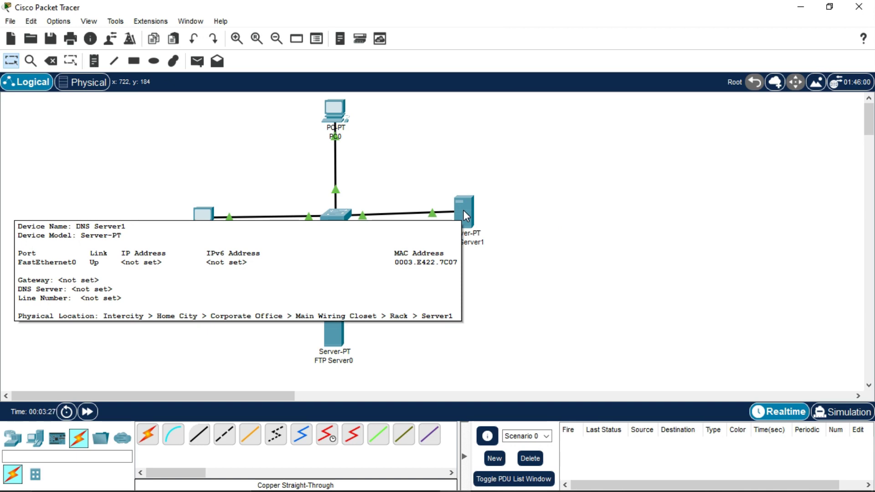
{"action": "left_click", "coordinate": [464, 211]}
{"action": "left_click", "coordinate": [351, 53]}
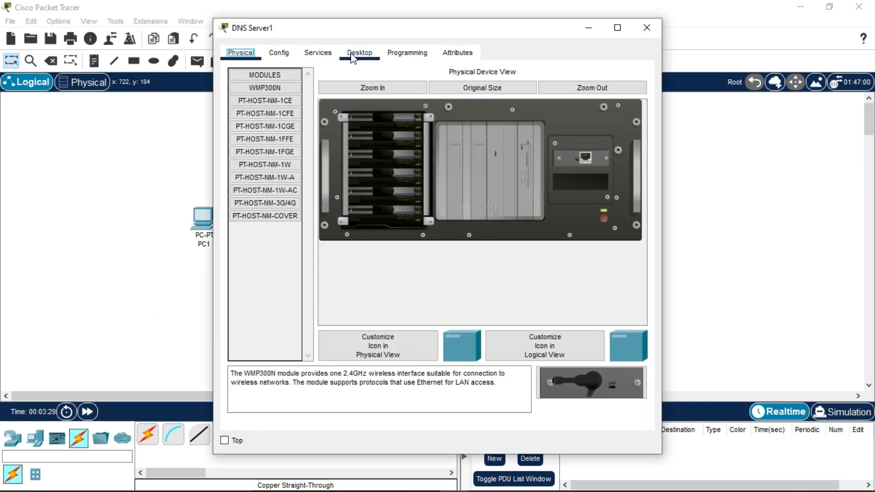
{"action": "left_click", "coordinate": [292, 102]}
{"action": "left_click", "coordinate": [377, 126]}
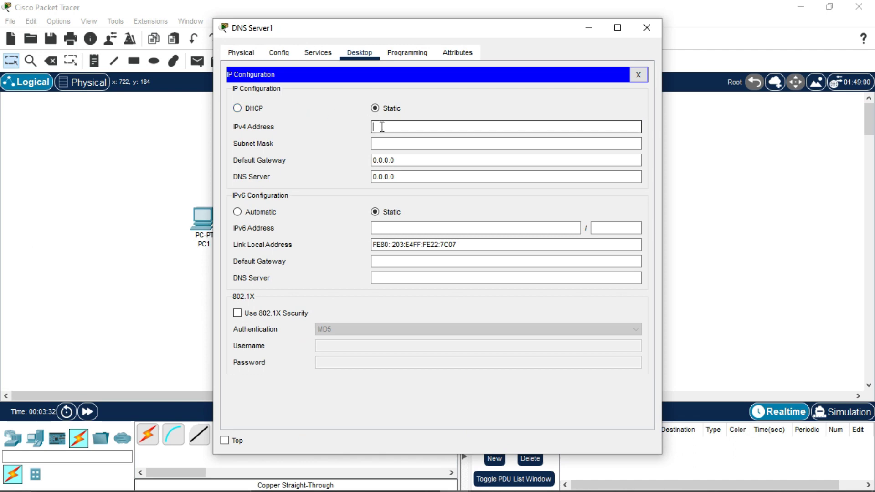
{"action": "type", "text": "192.168.10.200"}
{"action": "left_click", "coordinate": [385, 143]}
{"action": "left_click", "coordinate": [393, 143]}
{"action": "left_click", "coordinate": [410, 163]}
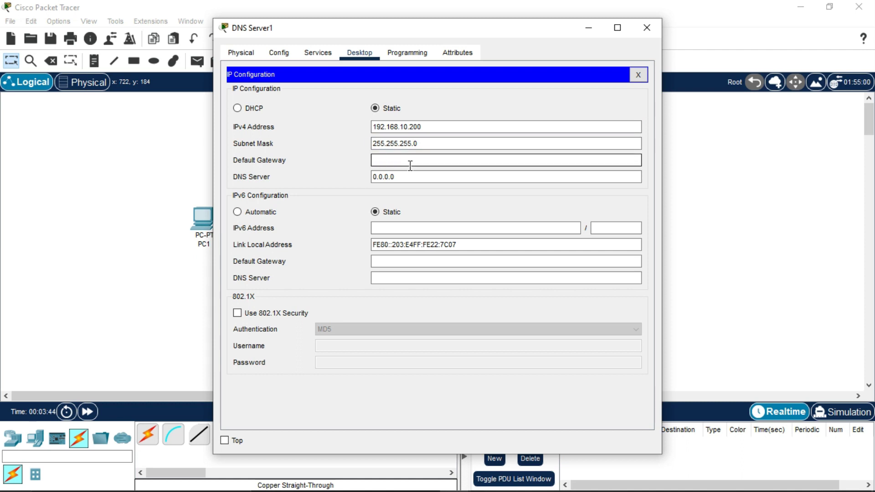
{"action": "type", "text": "192.168.10.10"}
Set DNS Server1's DNS server to 192.168.10.200 and close its settings.
{"action": "left_click", "coordinate": [437, 173]}
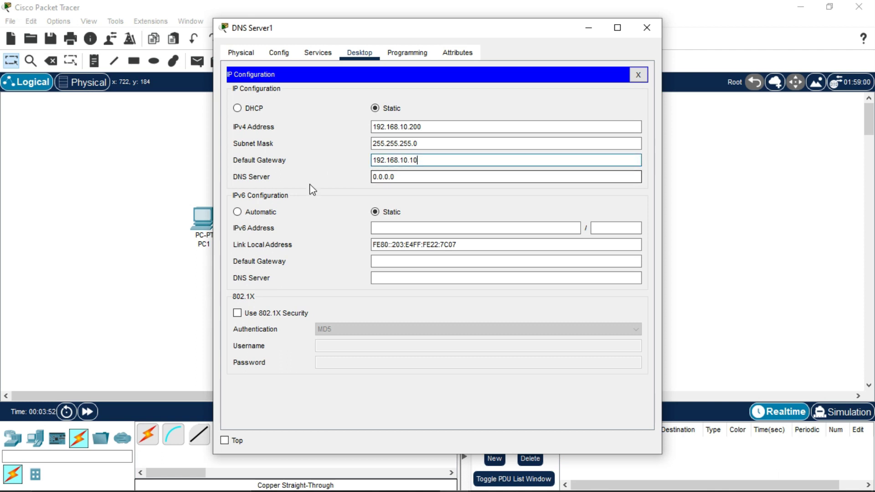
{"action": "left_click", "coordinate": [406, 179]}
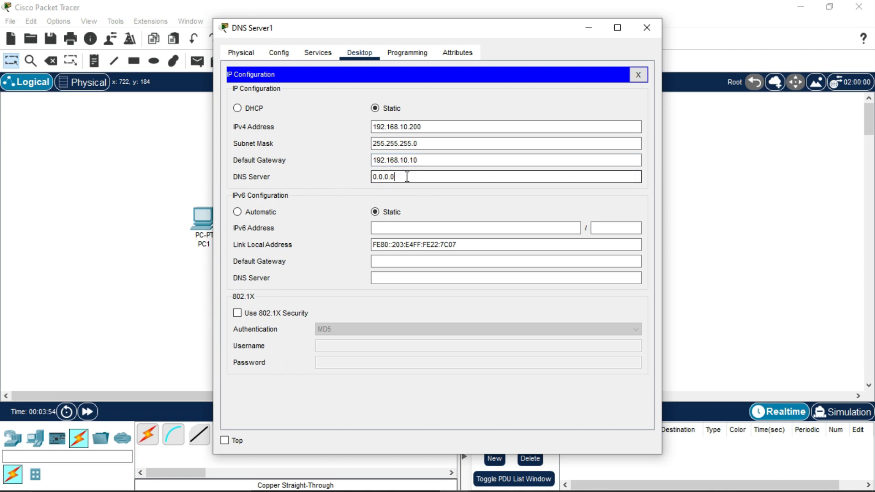
{"action": "key", "text": "BackSpace"}
{"action": "key", "text": "BackSpace"}
{"action": "key", "text": "BackSpace"}
{"action": "key", "text": "BackSpace"}
{"action": "type", "text": "2.168.10.200"}
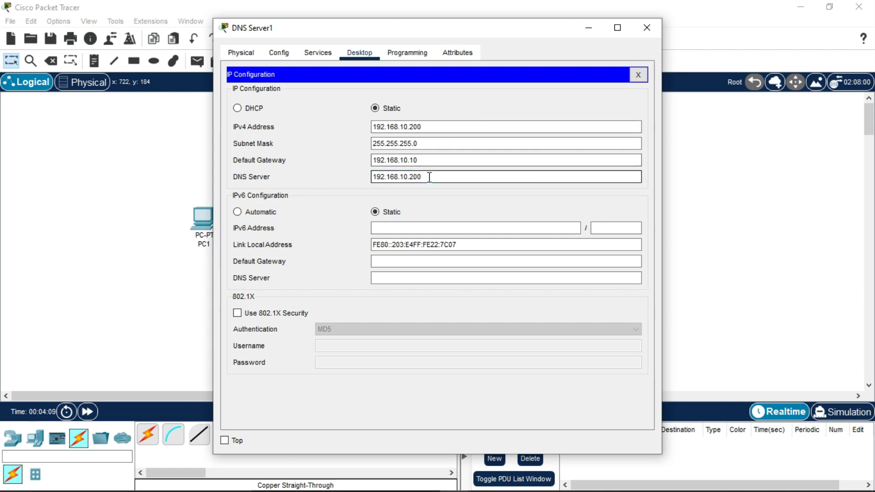
{"action": "triple_click", "coordinate": [429, 177]}
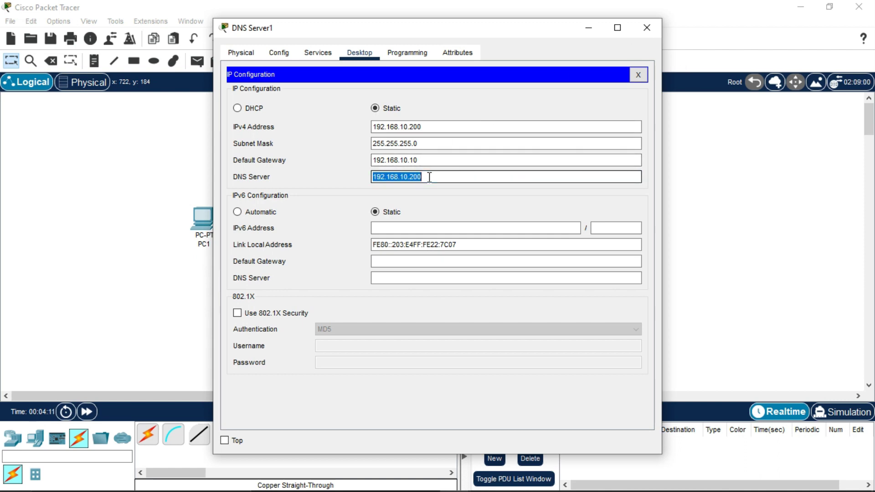
{"action": "left_click", "coordinate": [430, 177]}
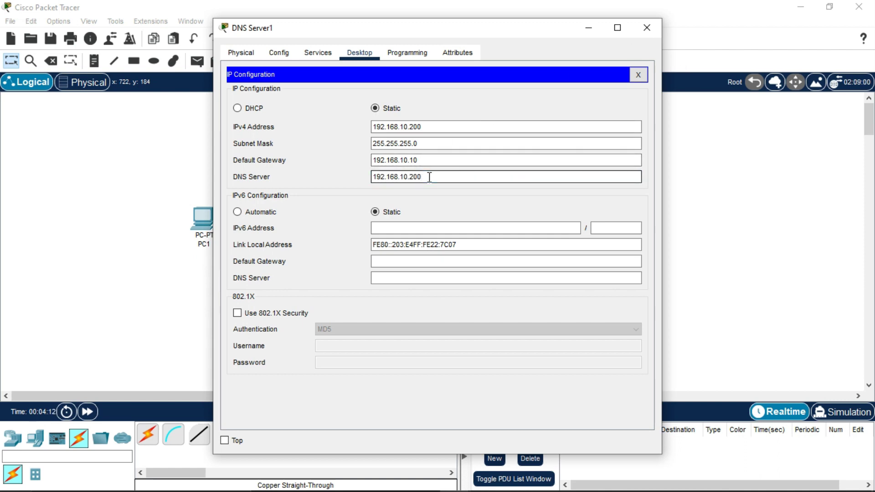
{"action": "left_click", "coordinate": [647, 31]}
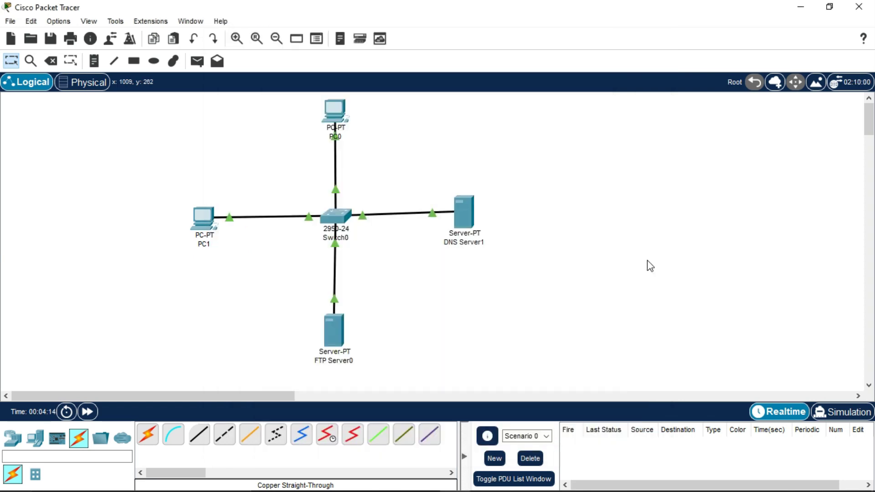
In FTP Server0's IP Configuration, replace DNS server 0.0.0.0 with 192.168.10.200.
{"action": "left_click", "coordinate": [335, 321]}
{"action": "left_click", "coordinate": [268, 106]}
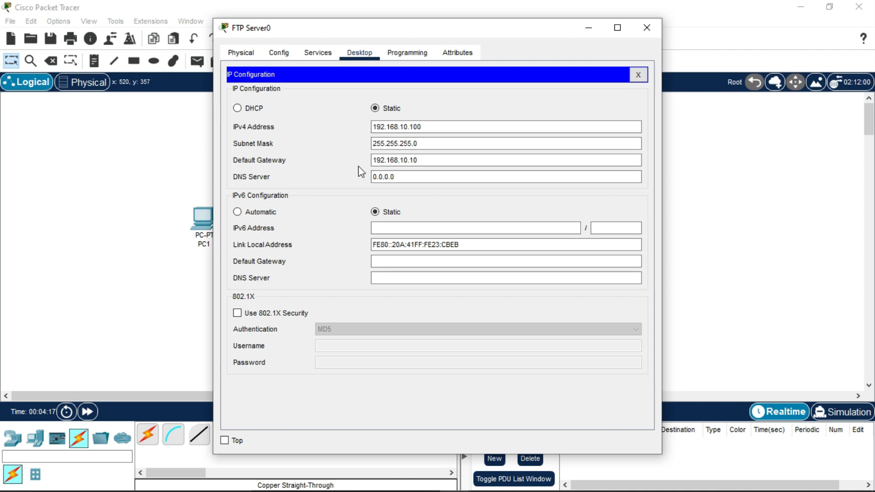
{"action": "left_click", "coordinate": [403, 179]}
{"action": "key", "text": "BackSpace"}
{"action": "key", "text": "BackSpace"}
{"action": "key", "text": "BackSpace"}
{"action": "type", "text": "192.168.10.200"}
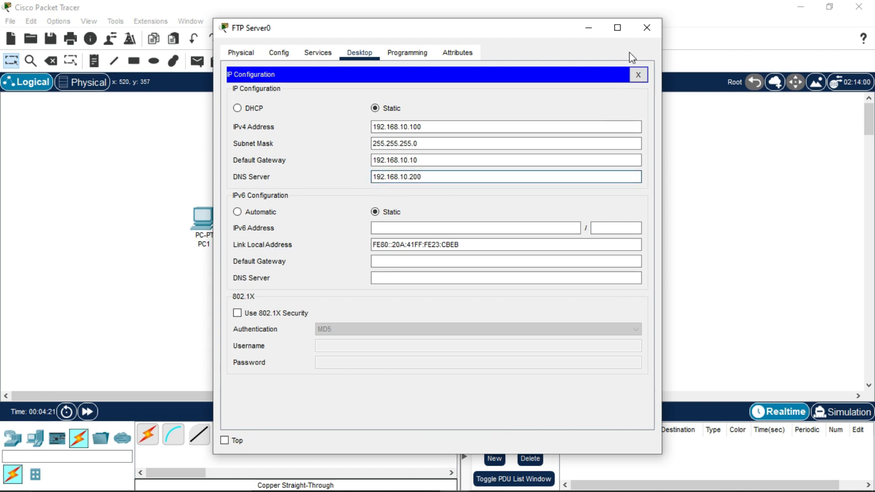
{"action": "left_click", "coordinate": [646, 28]}
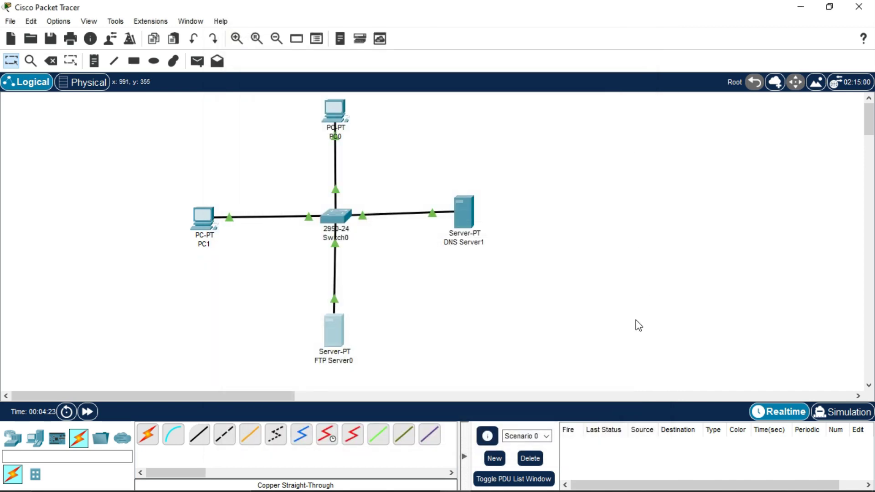
Add a '192.168.10.100' text note positioned beside FTP Server0.
{"action": "left_click_drag", "start_coordinate": [463, 204], "coordinate": [462, 203]}
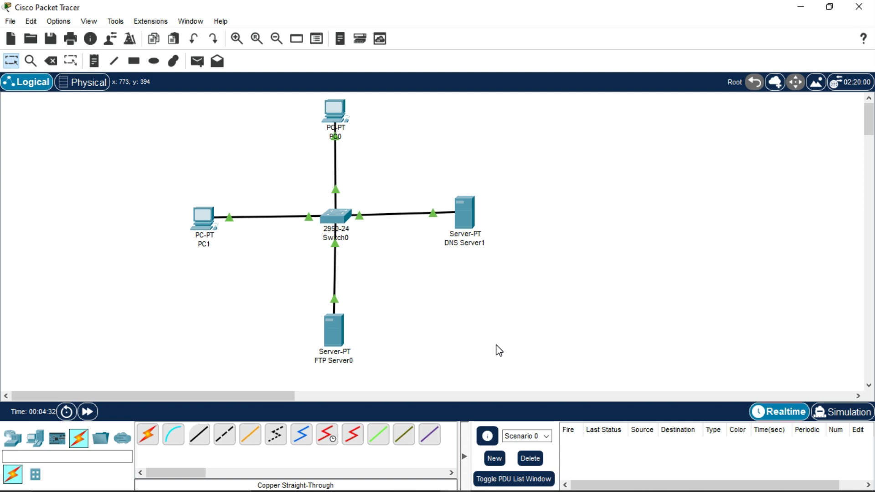
{"action": "left_click_drag", "start_coordinate": [499, 350], "coordinate": [303, 235]}
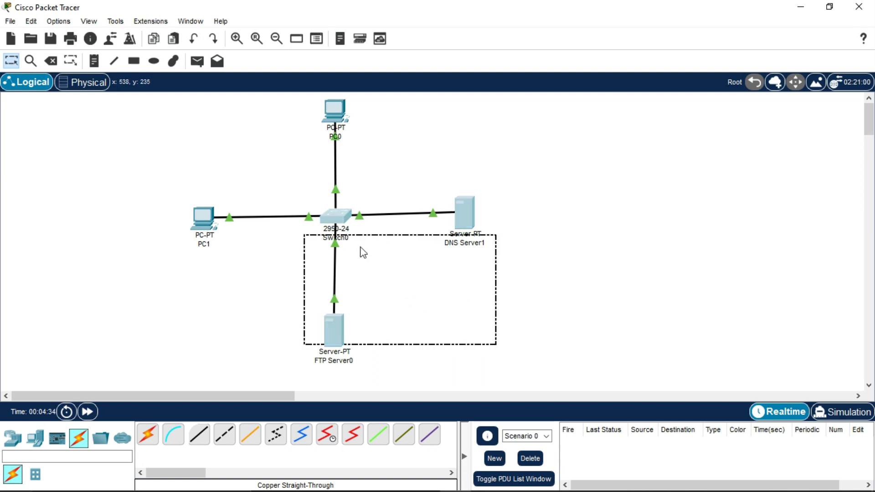
{"action": "left_click", "coordinate": [454, 297]}
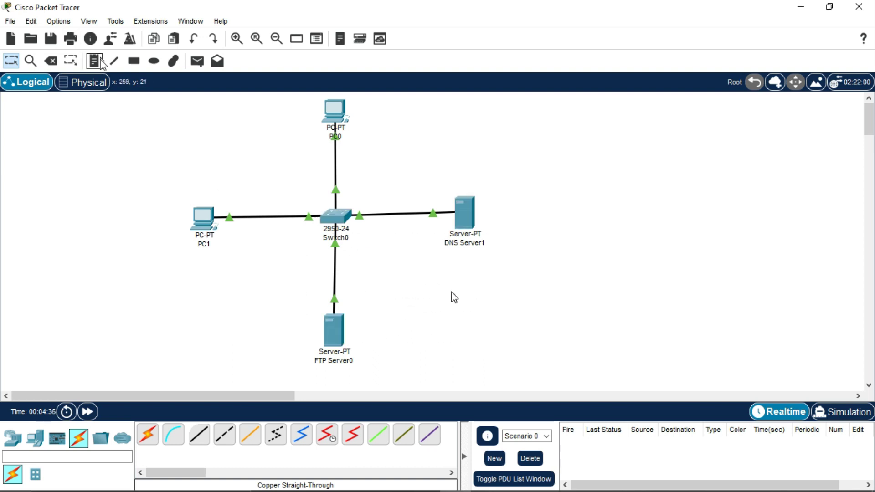
{"action": "key", "text": "n"}
{"action": "left_click", "coordinate": [246, 325]}
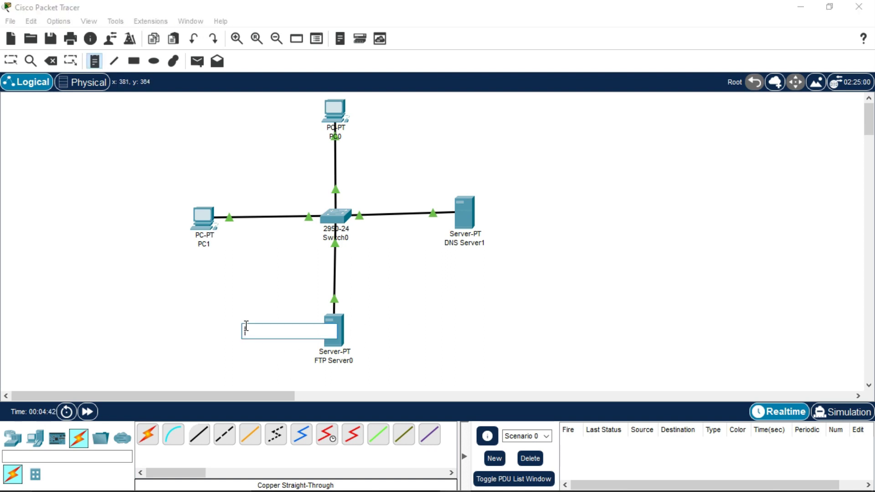
{"action": "type", "text": "192.168.10.100"}
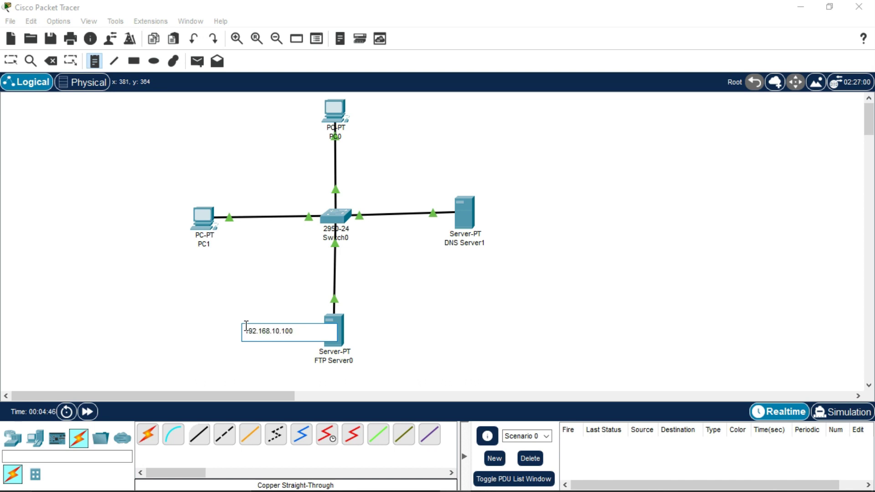
{"action": "left_click", "coordinate": [11, 61]}
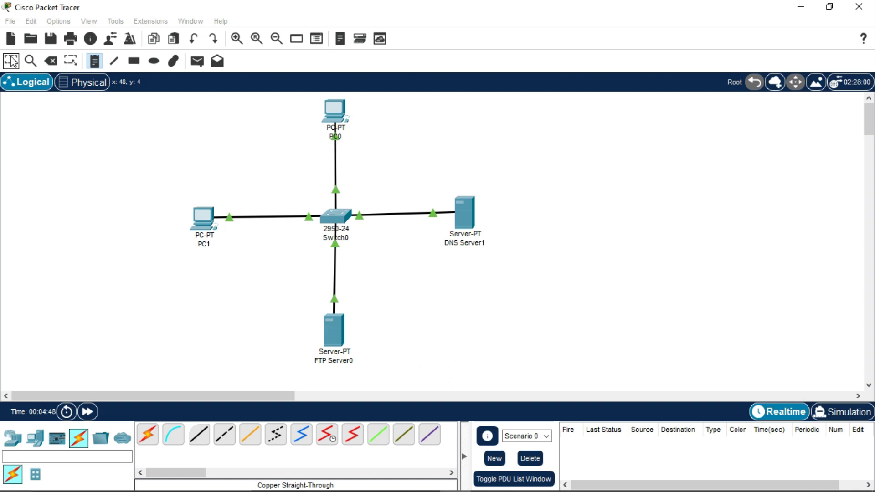
{"action": "left_click", "coordinate": [289, 333]}
{"action": "left_click_drag", "start_coordinate": [289, 333], "coordinate": [294, 328]}
{"action": "left_click", "coordinate": [453, 350]}
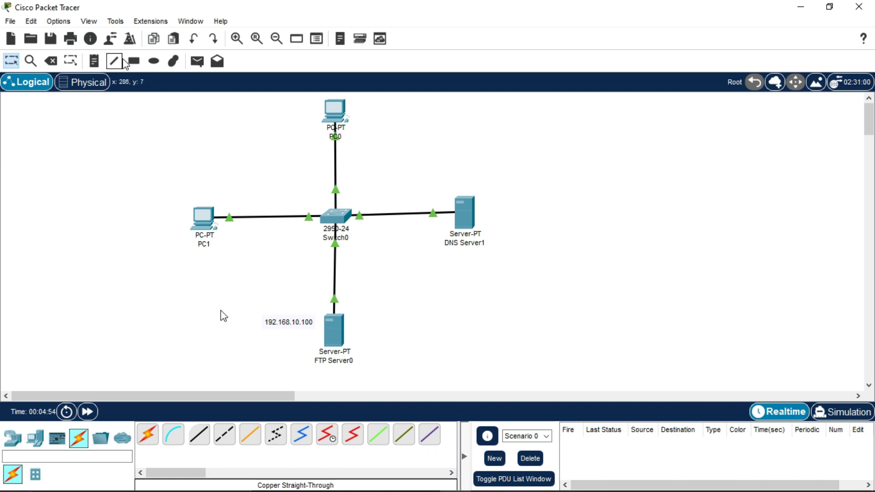
Add a 'NETWORK 1' title note at the top left of the diagram.
{"action": "left_click", "coordinate": [94, 61]}
{"action": "left_click", "coordinate": [200, 134]}
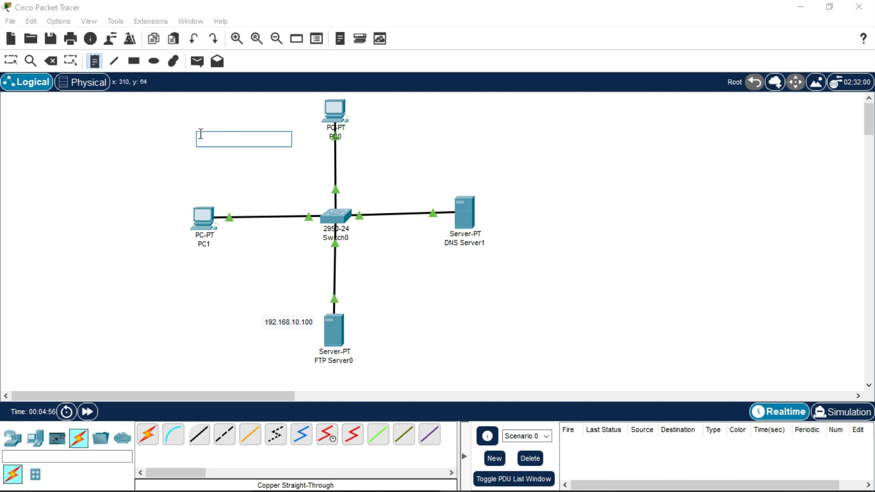
{"action": "type", "text": "1"}
{"action": "type", "text": "ETWO"}
{"action": "left_click", "coordinate": [195, 179]}
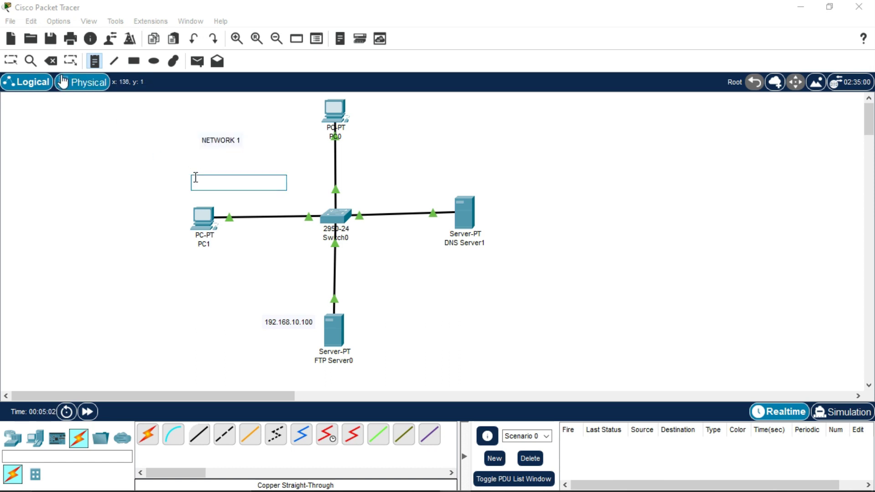
{"action": "left_click", "coordinate": [9, 63]}
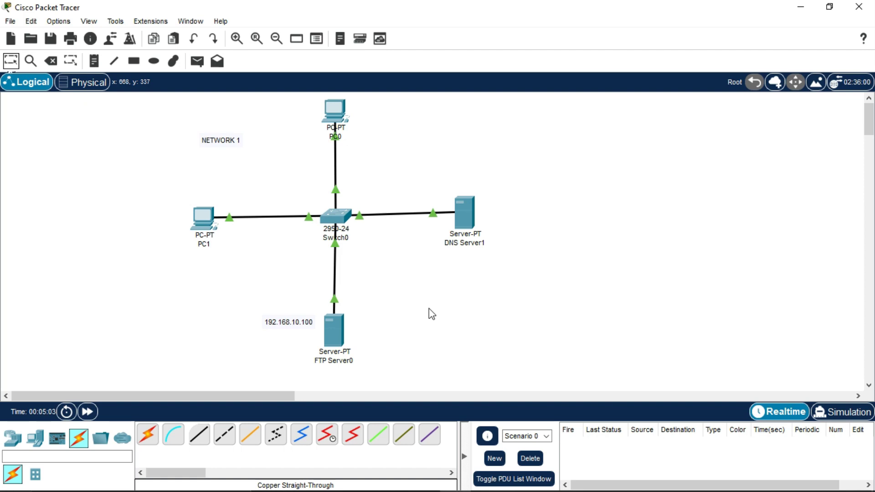
{"action": "left_click", "coordinate": [337, 334]}
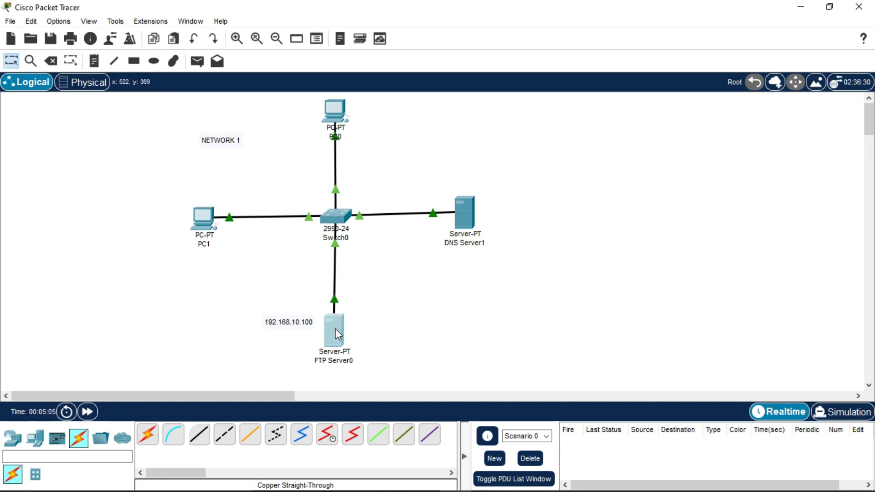
In FTP Server0's FTP service, add user abc1 with a password and Write, Read, Delete, Rename, List.
{"action": "left_click", "coordinate": [312, 50]}
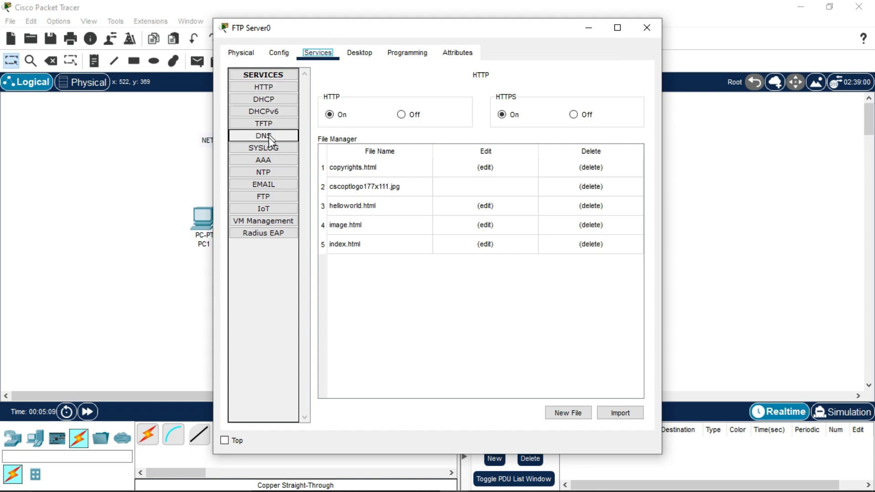
{"action": "left_click", "coordinate": [262, 197]}
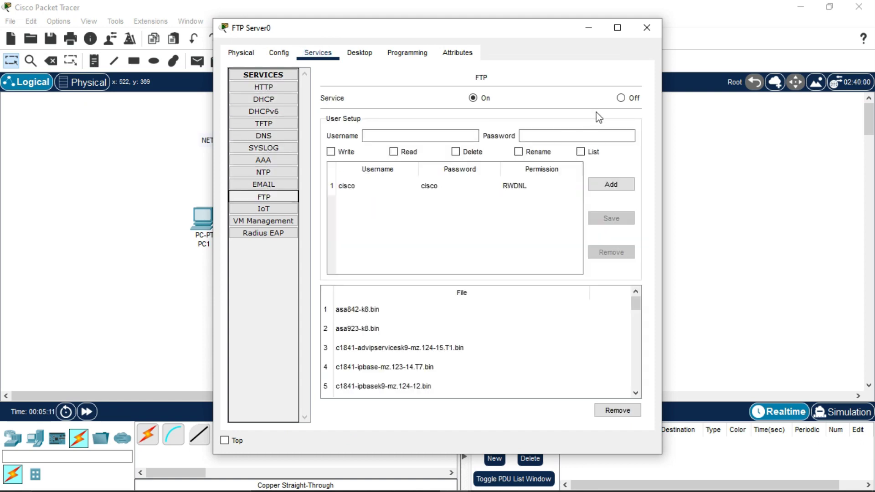
{"action": "left_click_drag", "start_coordinate": [444, 29], "coordinate": [642, 41]}
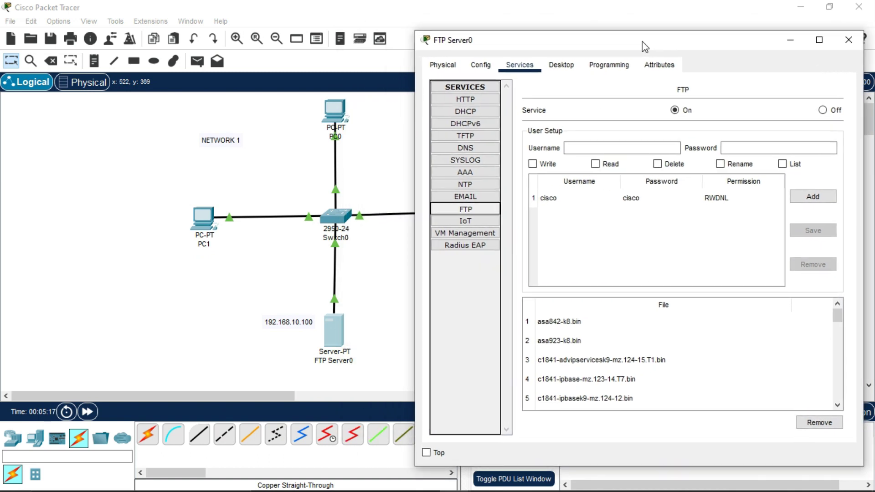
{"action": "left_click", "coordinate": [613, 149]}
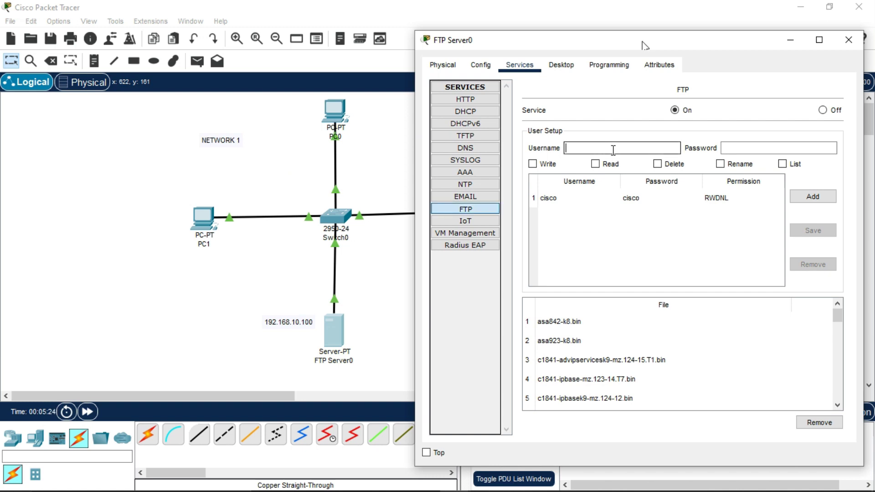
{"action": "type", "text": "abc1"}
{"action": "left_click", "coordinate": [750, 146]}
{"action": "type", "text": "123"}
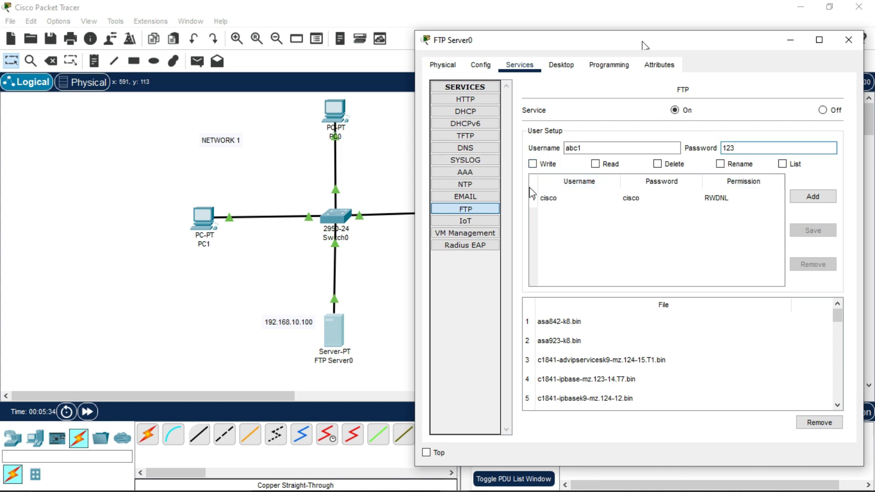
{"action": "left_click", "coordinate": [534, 165]}
{"action": "left_click", "coordinate": [601, 164]}
{"action": "left_click", "coordinate": [657, 164]}
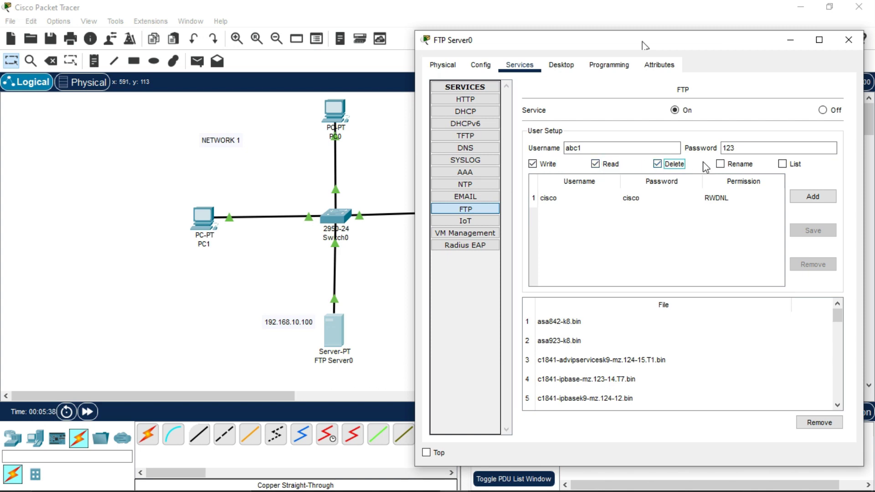
{"action": "left_click", "coordinate": [720, 164]}
{"action": "left_click", "coordinate": [783, 164]}
{"action": "left_click", "coordinate": [802, 191]}
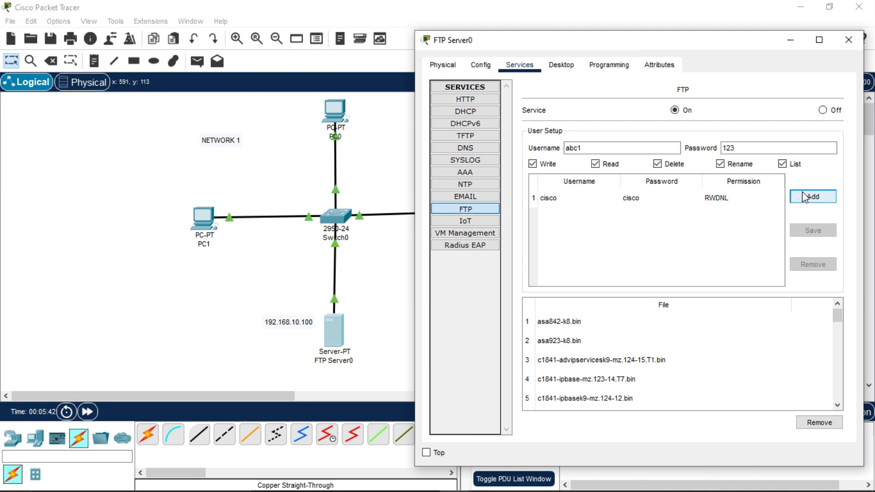
Add FTP user abc2 with a password and the same five permissions, then close the window.
{"action": "left_click", "coordinate": [608, 143]}
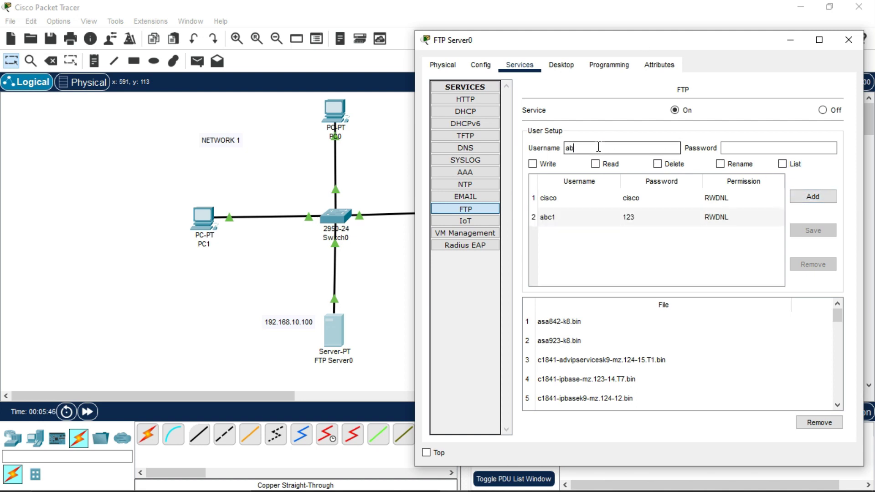
{"action": "type", "text": "abc2"}
{"action": "left_click", "coordinate": [754, 146]}
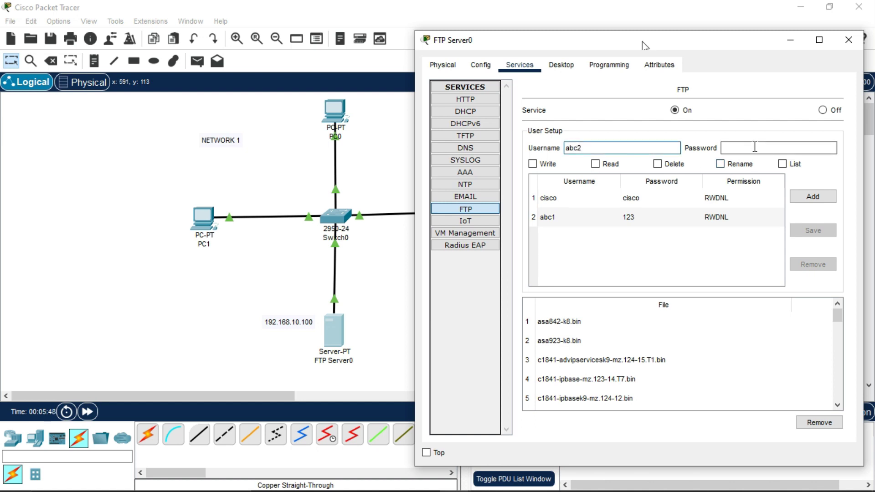
{"action": "type", "text": "123"}
{"action": "left_click", "coordinate": [532, 163]}
{"action": "left_click", "coordinate": [595, 164]}
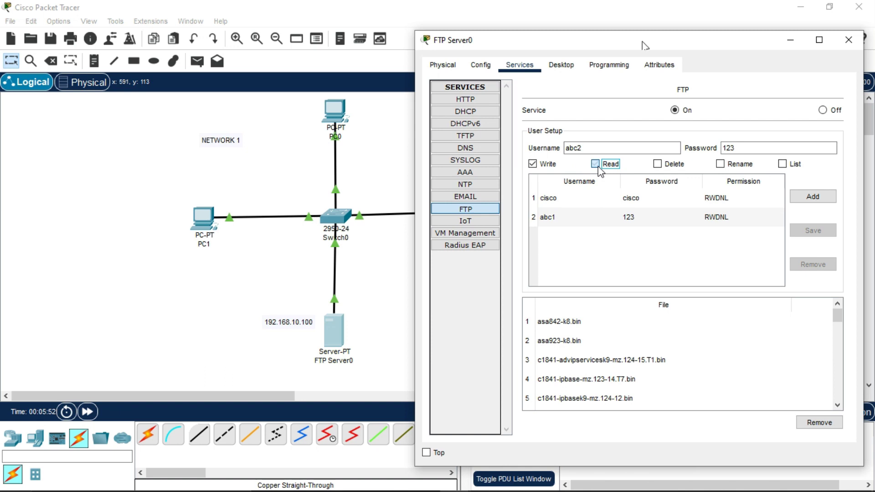
{"action": "left_click", "coordinate": [658, 164]}
{"action": "left_click", "coordinate": [720, 164]}
{"action": "left_click", "coordinate": [782, 164]}
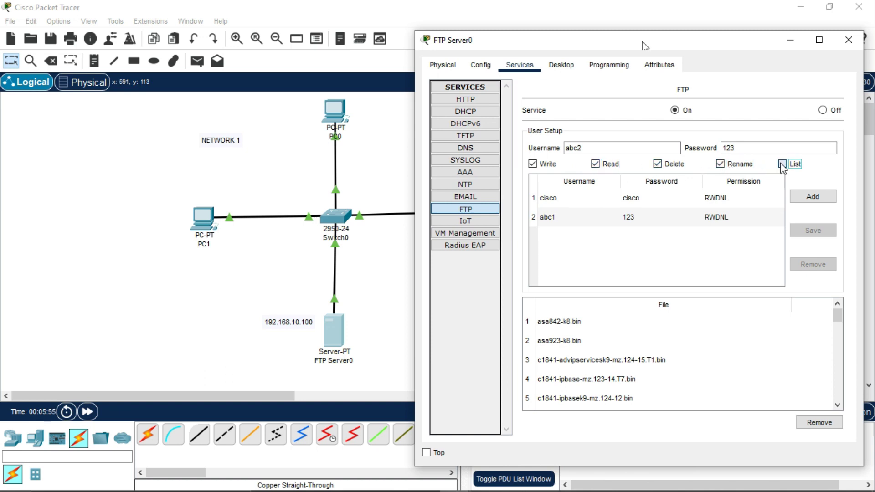
{"action": "left_click", "coordinate": [815, 199]}
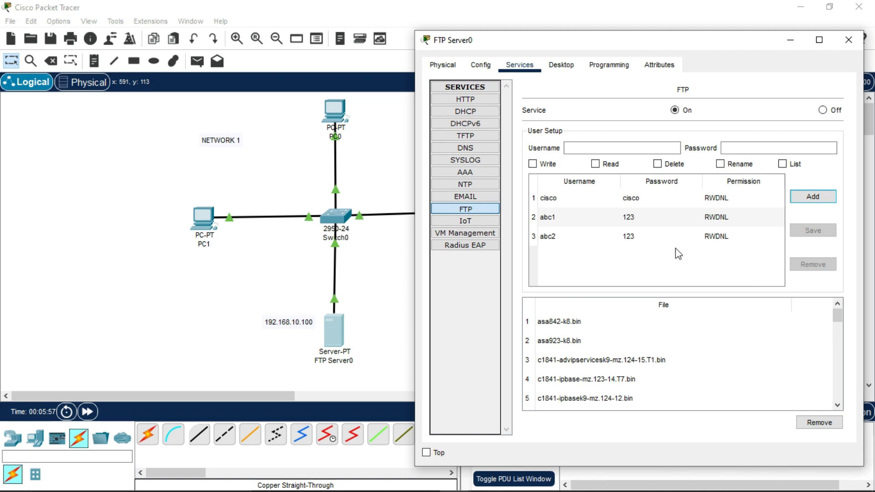
{"action": "left_click", "coordinate": [849, 45]}
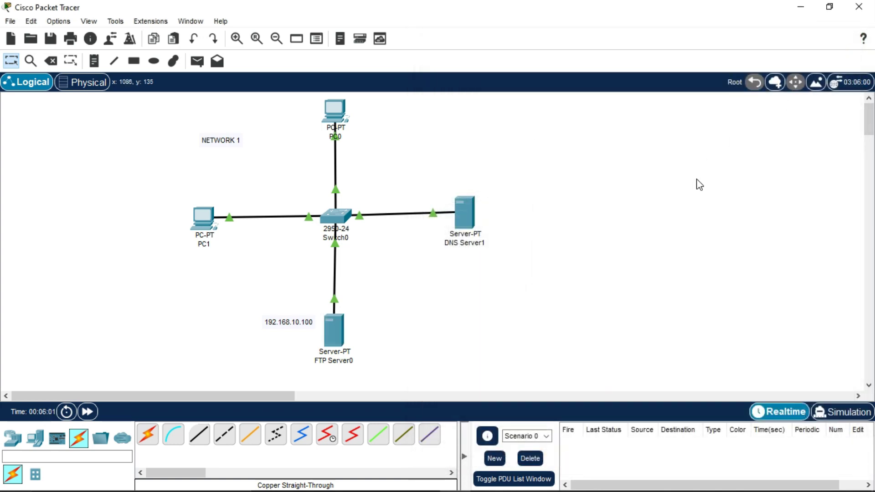
Add diagram notes labelling PC0 'abc1' and PC1 'abc2', with the abc2 note placed above PC1.
{"action": "left_click", "coordinate": [94, 60]}
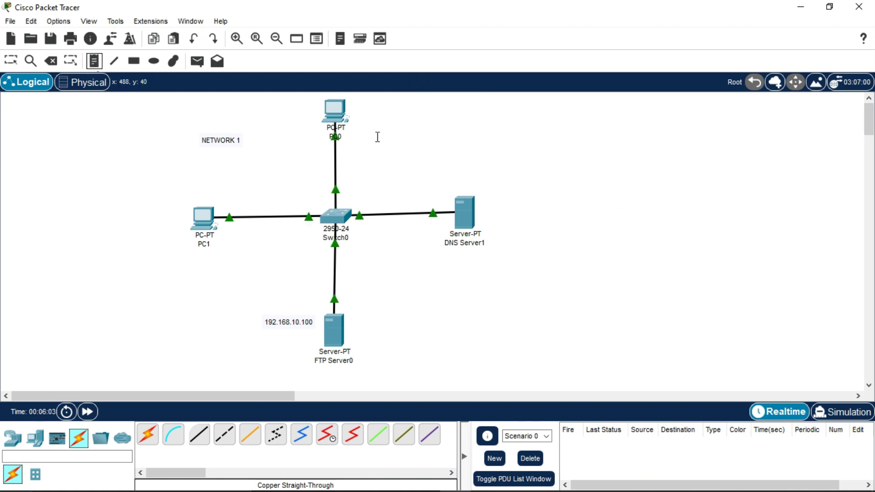
{"action": "left_click", "coordinate": [363, 112]}
{"action": "type", "text": "abc2"}
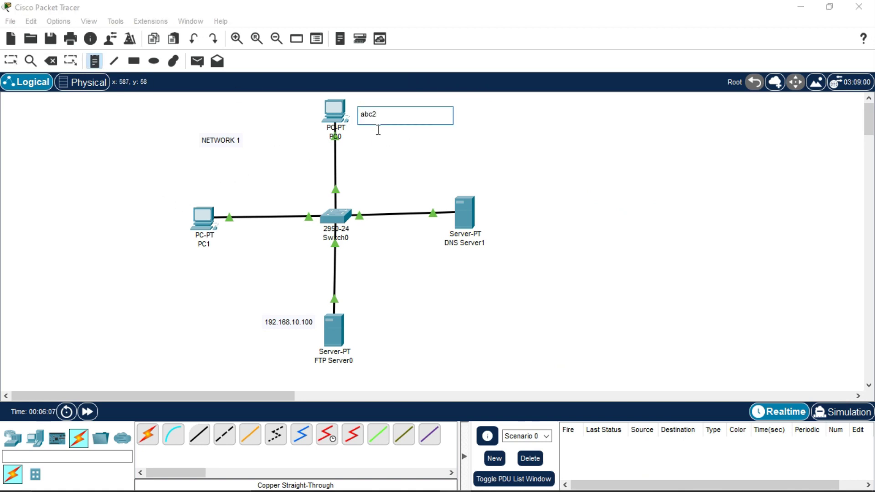
{"action": "left_click", "coordinate": [182, 193]}
{"action": "type", "text": "abc"}
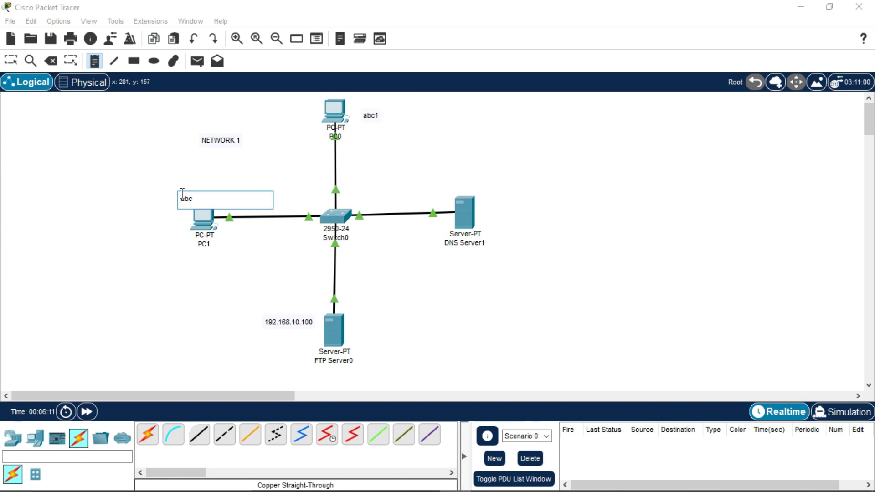
{"action": "type", "text": "2"}
{"action": "left_click", "coordinate": [11, 60]}
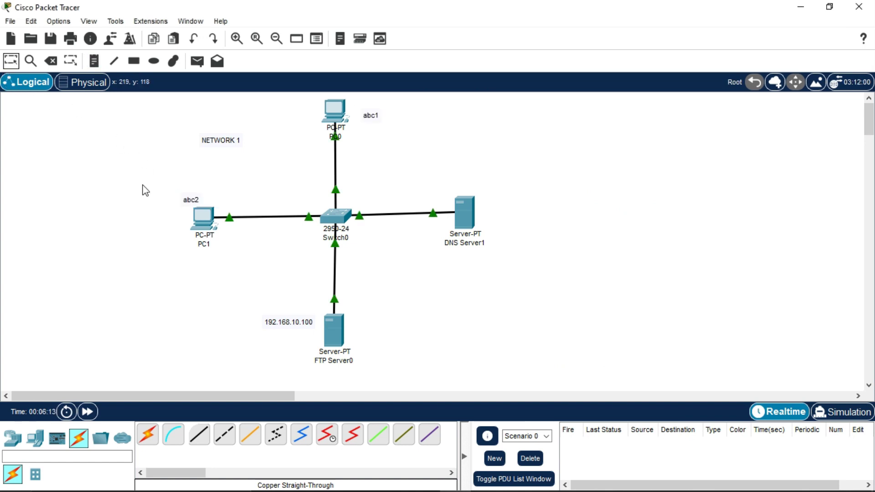
{"action": "left_click_drag", "start_coordinate": [189, 204], "coordinate": [204, 195]}
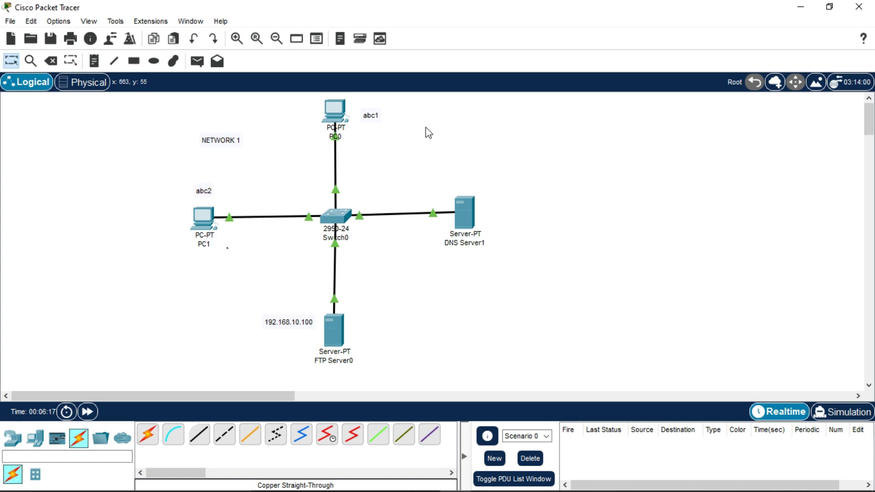
Nudge the abc1 note beside PC0, then list PC0's local files with dir in Command Prompt.
{"action": "left_click_drag", "start_coordinate": [372, 119], "coordinate": [364, 111]}
{"action": "left_click", "coordinate": [335, 116]}
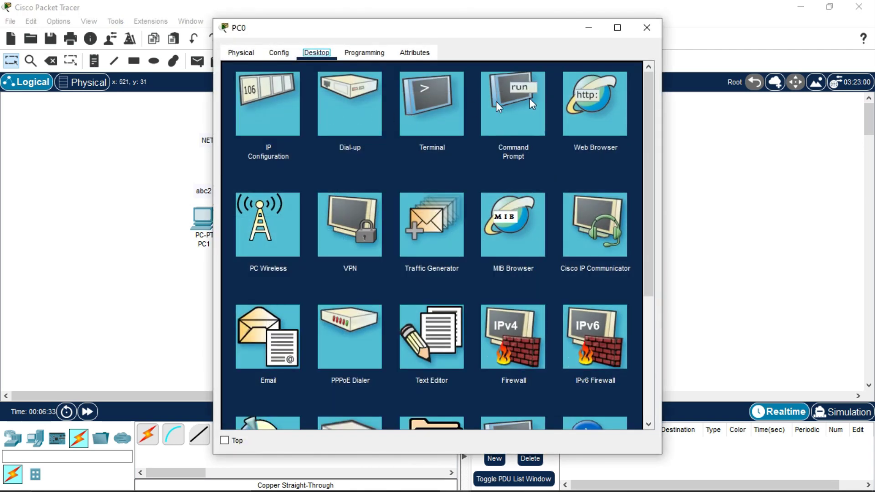
{"action": "left_click", "coordinate": [517, 102]}
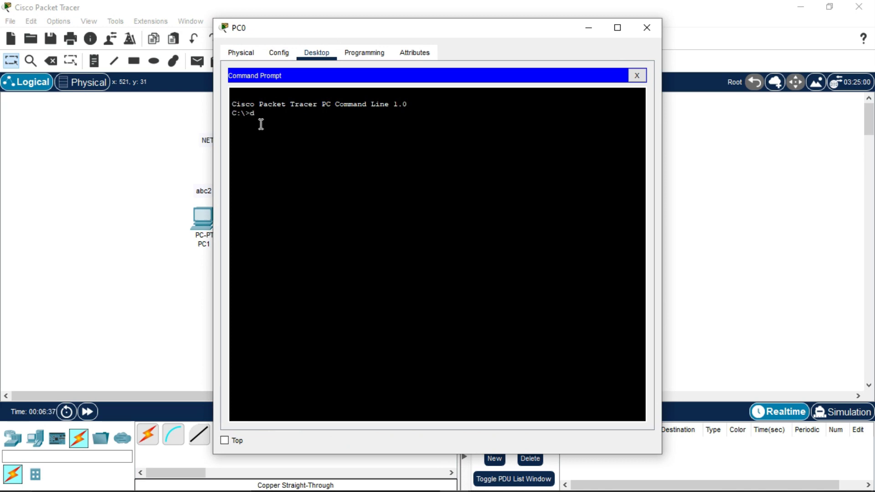
{"action": "type", "text": "dir"}
{"action": "key", "text": "Return"}
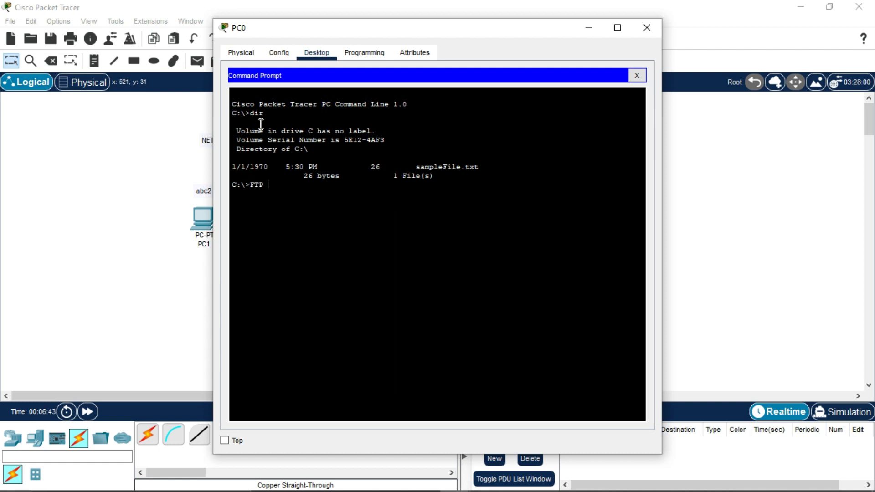
Log in to FTP 192.168.10.100 as abc1, quit the session, and close Command Prompt.
{"action": "left_click_drag", "start_coordinate": [463, 29], "coordinate": [635, 32]}
{"action": "type", "text": "FTP"}
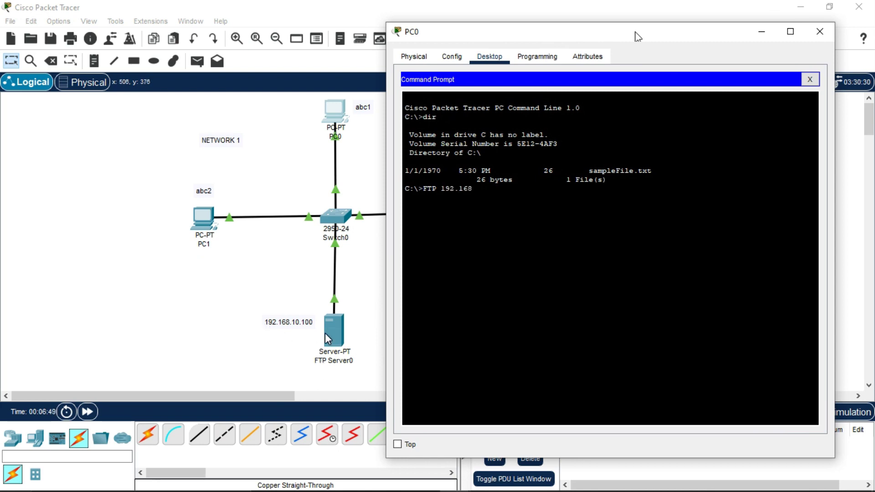
{"action": "type", "text": " 192.168.10.100"}
{"action": "key", "text": "Return"}
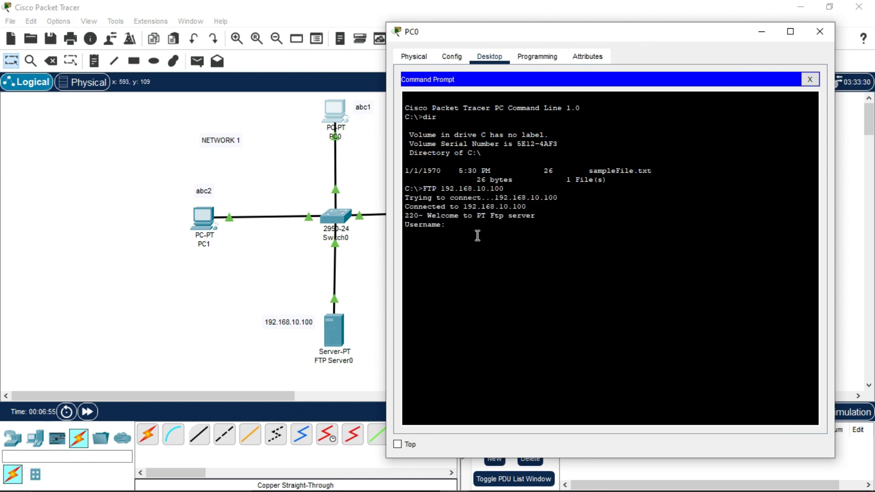
{"action": "type", "text": "abc1"}
{"action": "key", "text": "Return"}
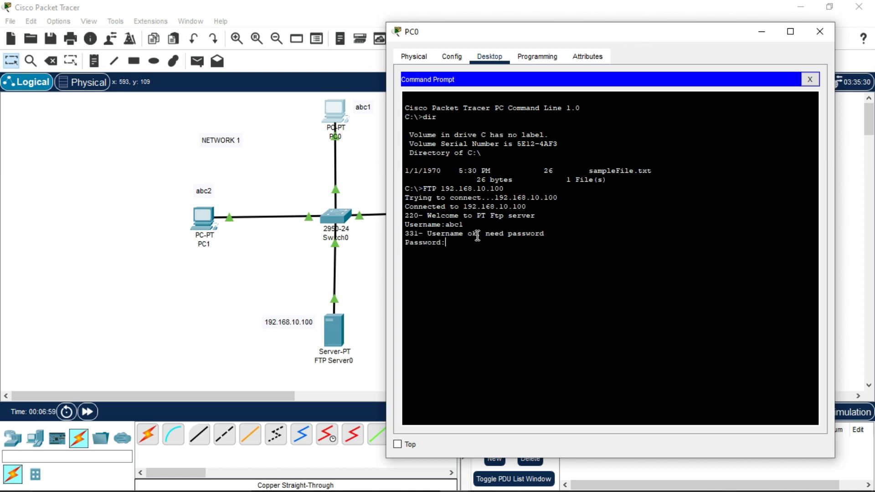
{"action": "key", "text": "Return"}
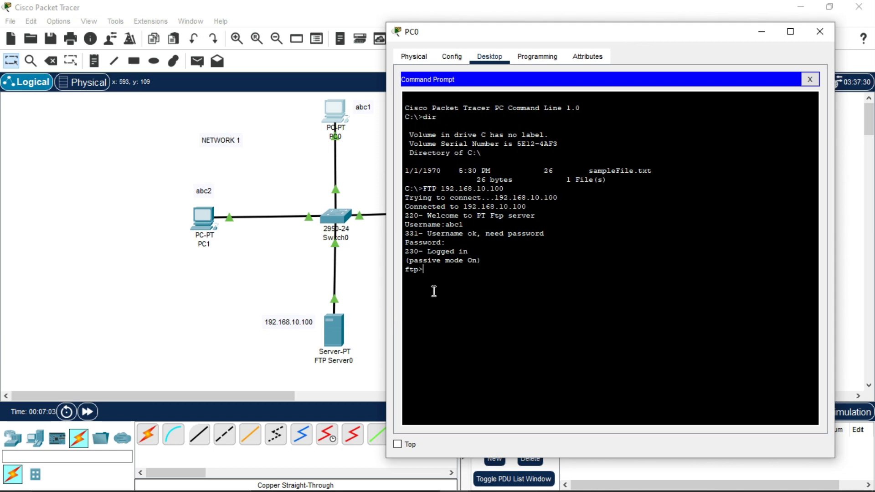
{"action": "type", "text": "quit"}
{"action": "key", "text": "Return"}
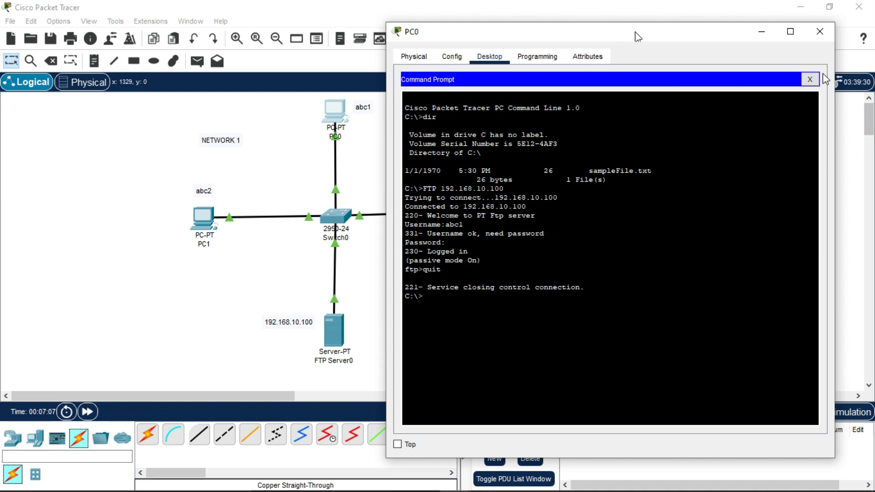
{"action": "left_click", "coordinate": [810, 80]}
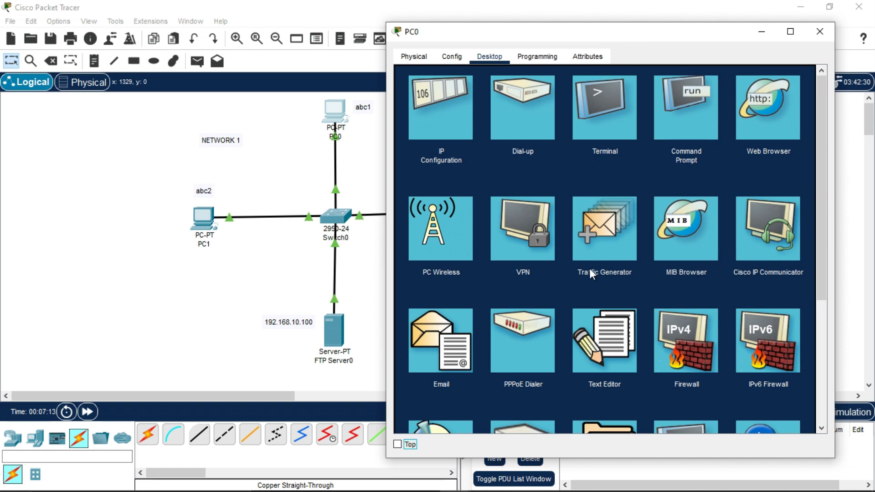
Write a one-line greeting message in PC0's Text Editor.
{"action": "left_click", "coordinate": [609, 350]}
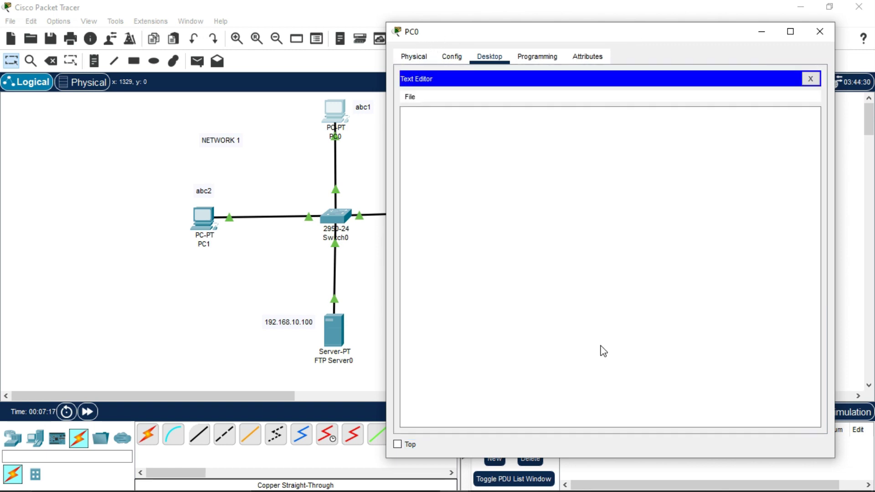
{"action": "left_click", "coordinate": [409, 118]}
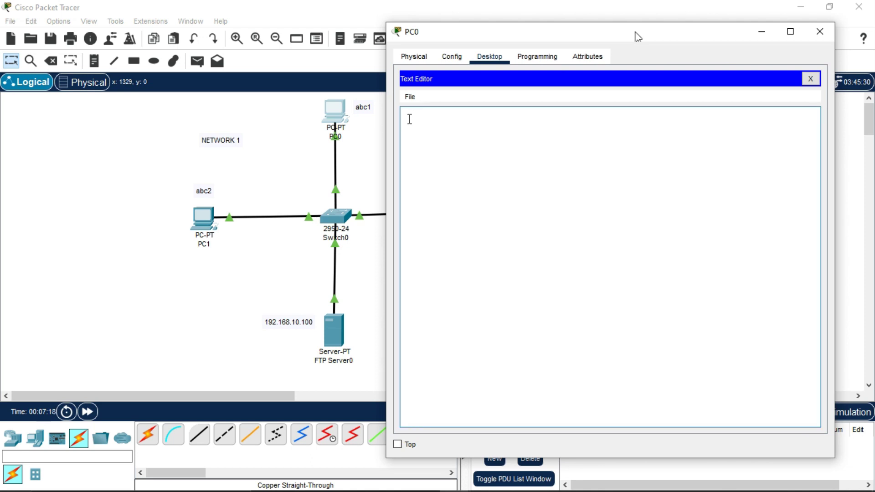
{"action": "type", "text": "Hello Everyone , Subscribe to Lea"}
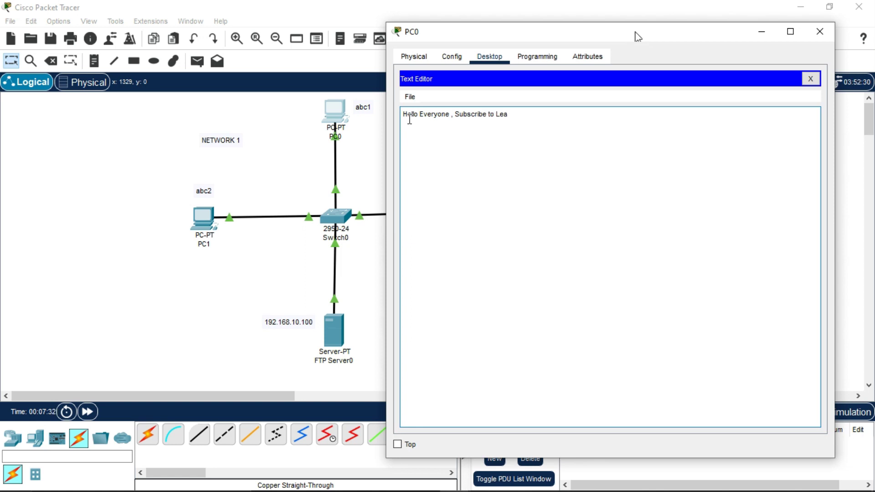
{"action": "type", "text": "rn with m"}
{"action": "key", "text": "BackSpace"}
{"action": "type", "text": "Mukul."}
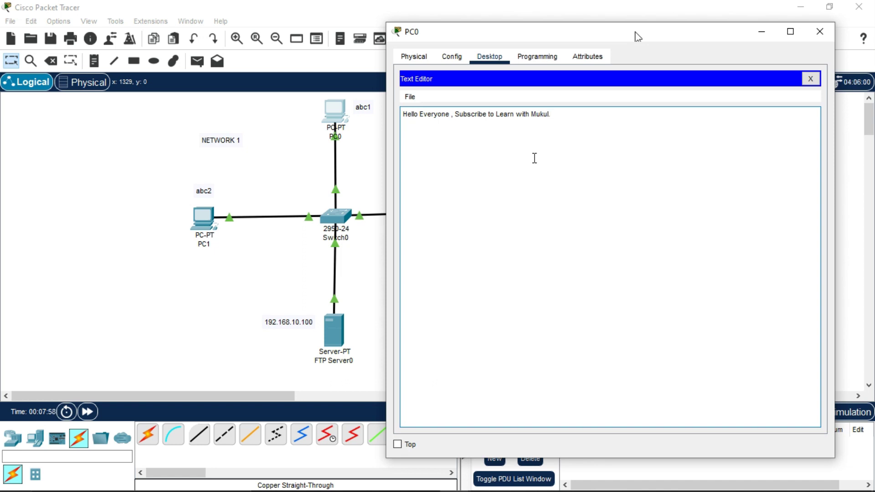
Close the editor and save the message as a file named youtube.
{"action": "left_click", "coordinate": [809, 80]}
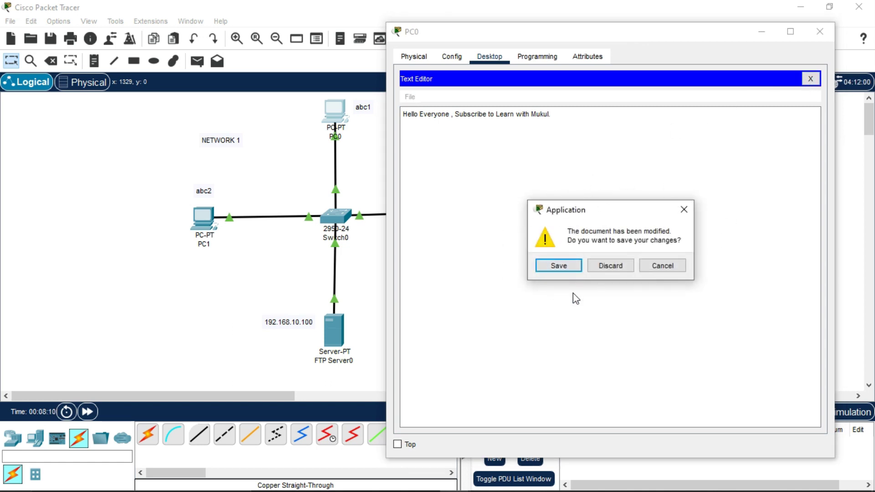
{"action": "left_click", "coordinate": [558, 266]}
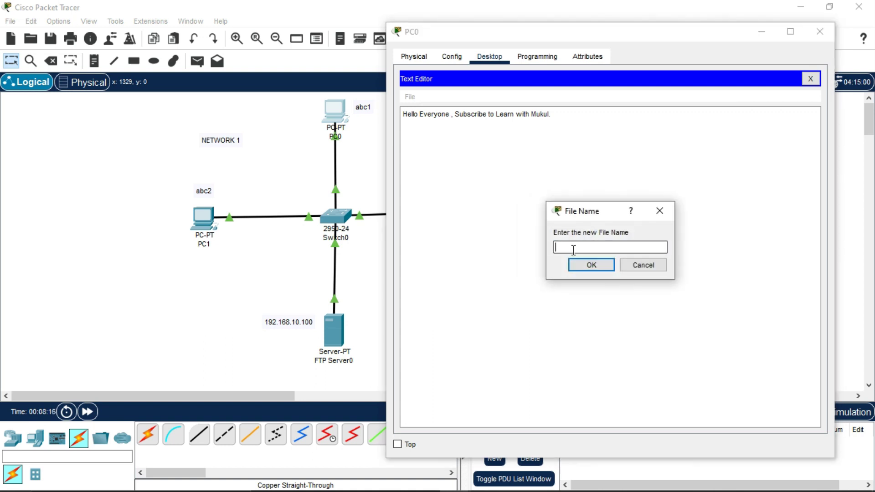
{"action": "type", "text": "youtube"}
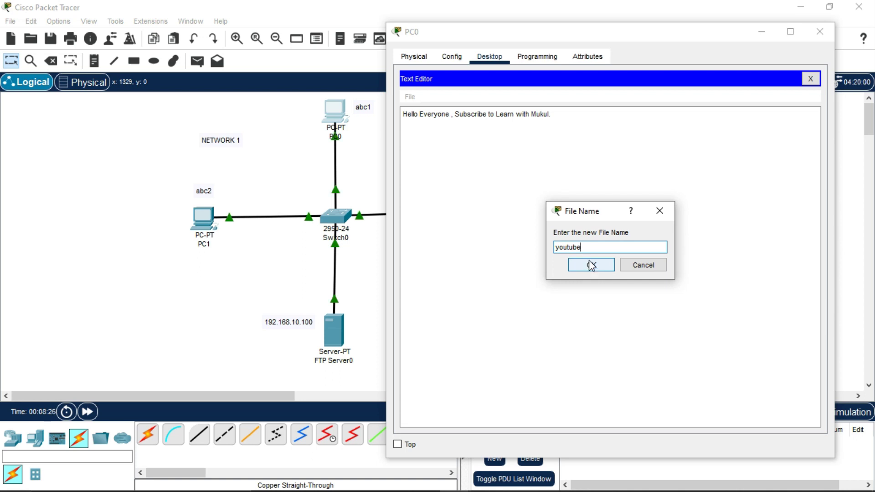
{"action": "left_click", "coordinate": [592, 266]}
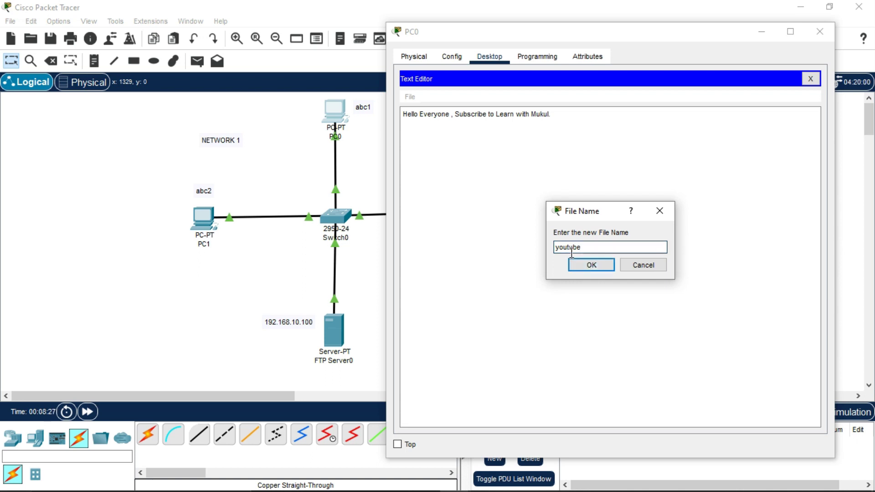
{"action": "left_click", "coordinate": [592, 267]}
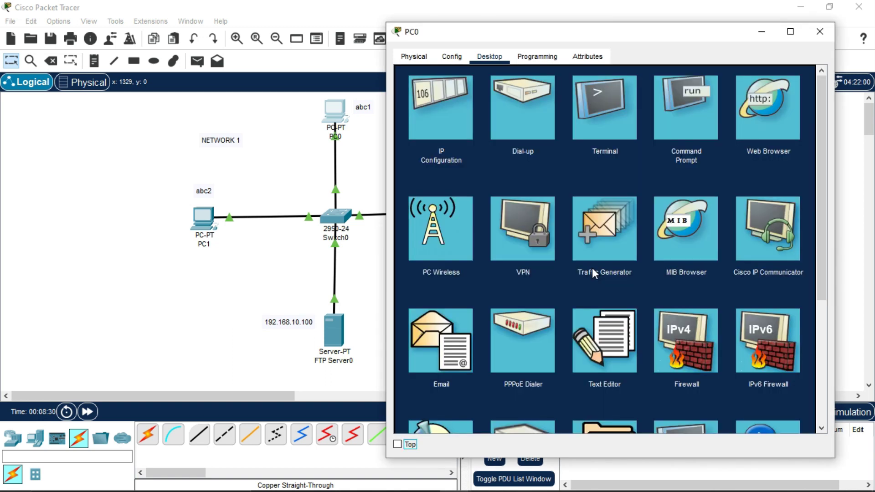
Check PC0's files with dir, then log in to FTP 192.168.10.100 as abc1.
{"action": "left_click", "coordinate": [682, 120]}
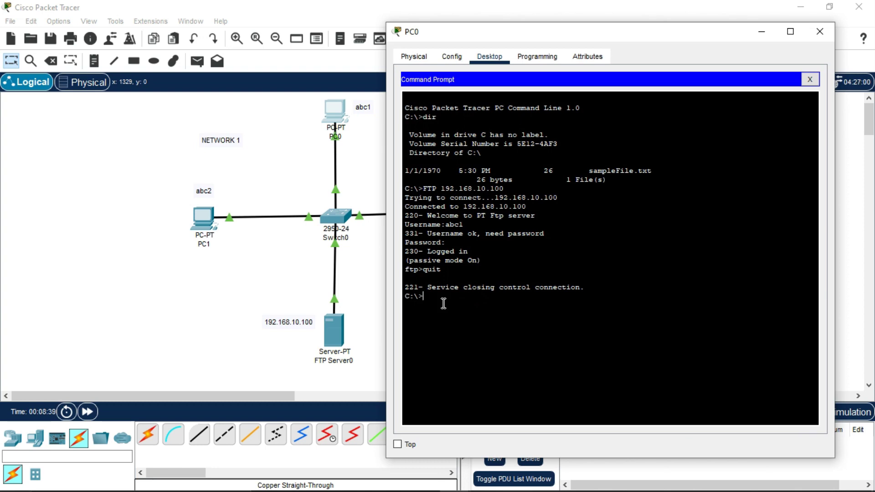
{"action": "type", "text": "dir"}
{"action": "key", "text": "Return"}
{"action": "type", "text": "FTP"}
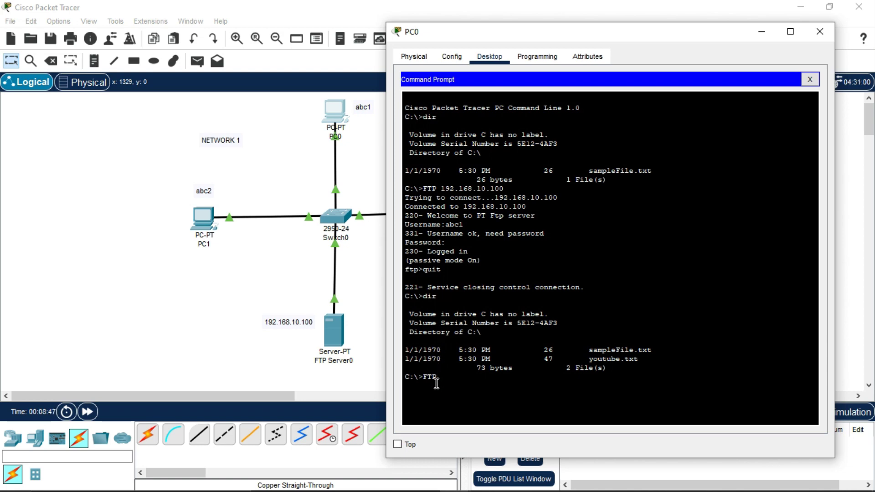
{"action": "type", "text": "192.168.10.100"}
{"action": "key", "text": "Return"}
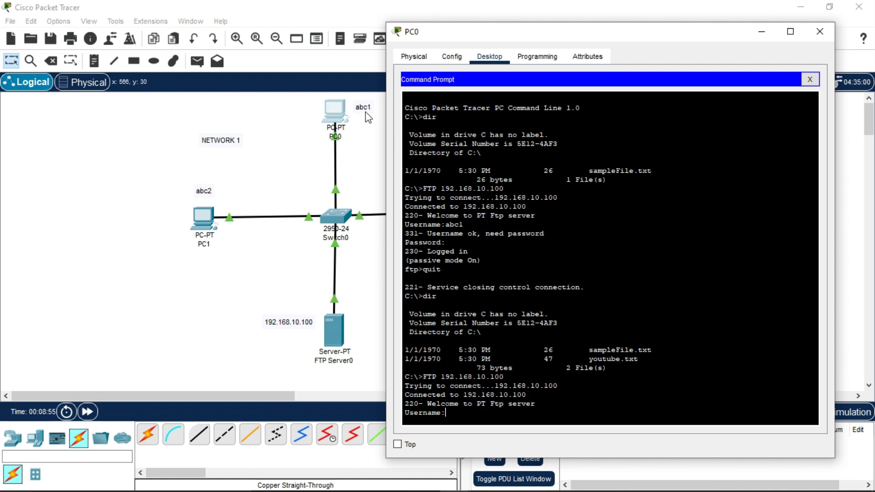
{"action": "type", "text": "abc1"}
{"action": "key", "text": "Return"}
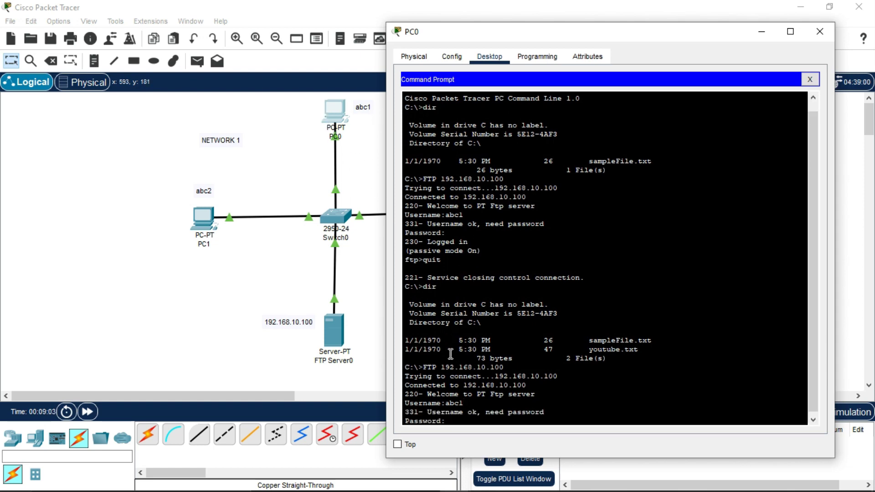
{"action": "key", "text": "Return"}
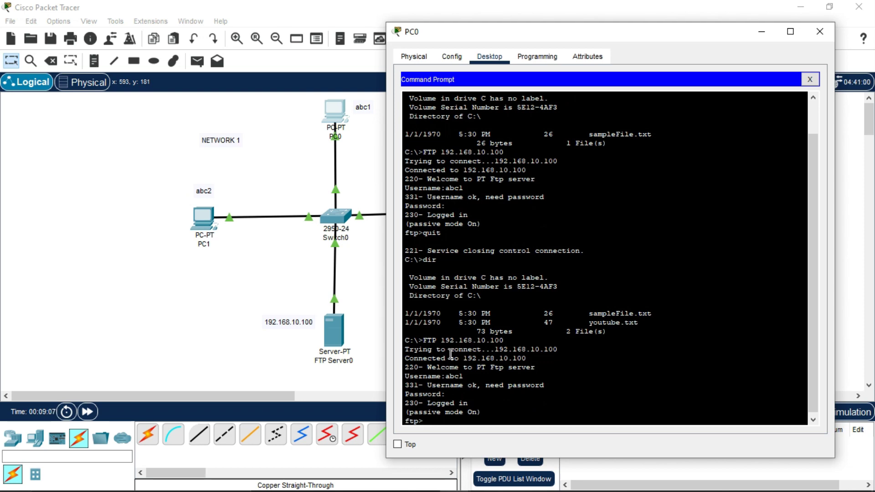
Upload youtube.txt with put, download it back with get, and close Command Prompt.
{"action": "type", "text": "put"}
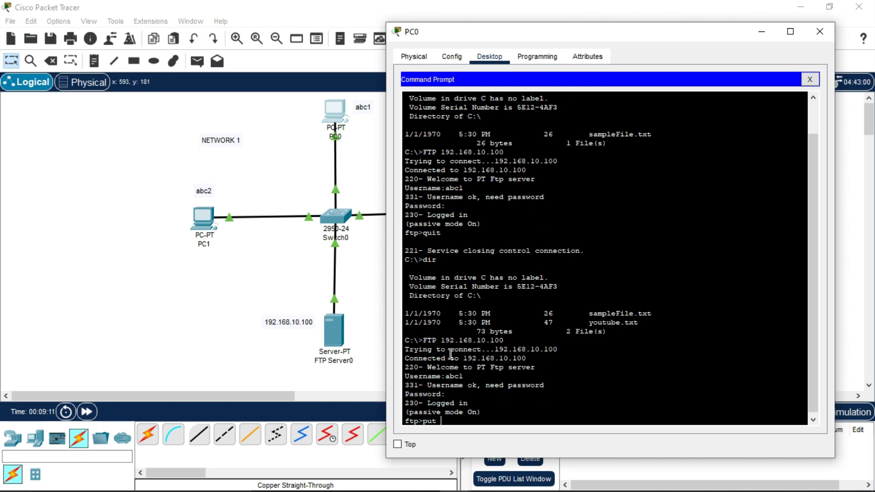
{"action": "type", "text": " youtube"}
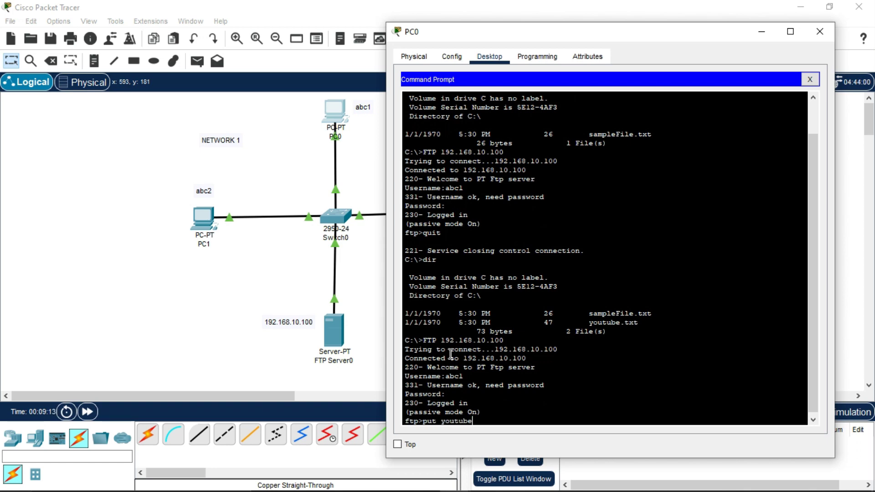
{"action": "type", "text": ".txt"}
{"action": "key", "text": "Return"}
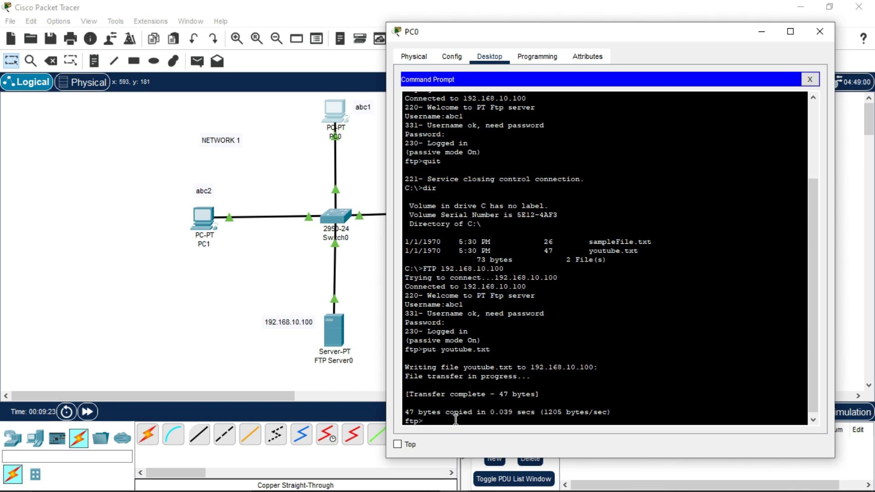
{"action": "type", "text": "get youtube.txt"}
{"action": "key", "text": "Return"}
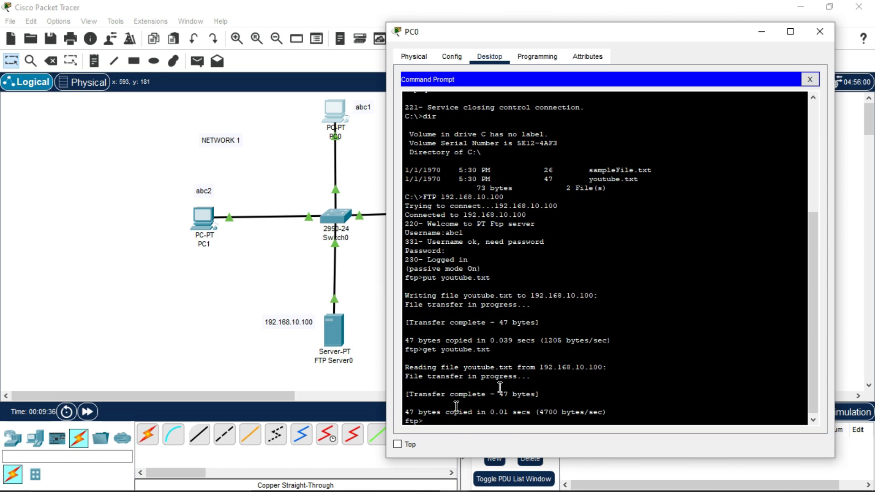
{"action": "left_click", "coordinate": [809, 80]}
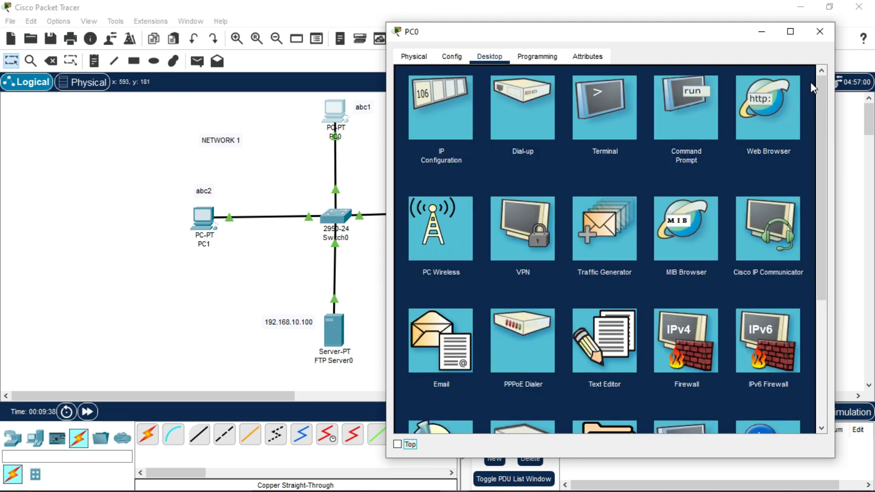
Open FTP Server0's EMAIL service and enter xyz.com as the domain name.
{"action": "left_click", "coordinate": [817, 31]}
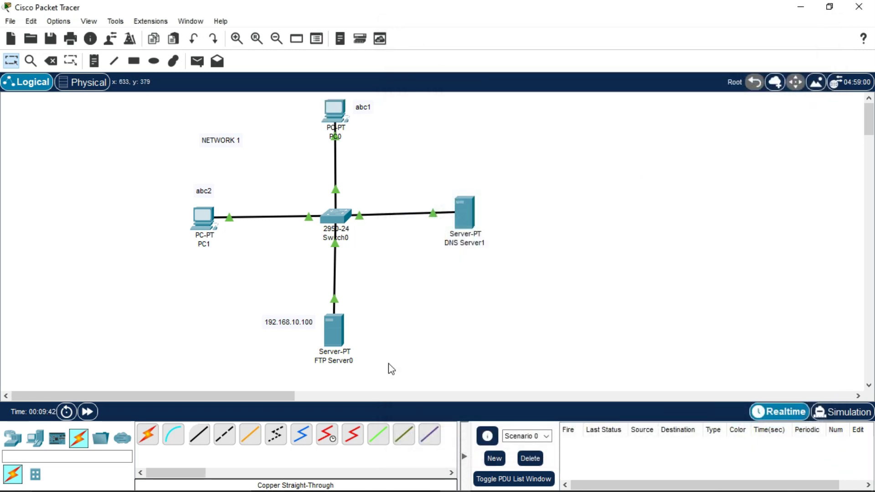
{"action": "left_click", "coordinate": [336, 327]}
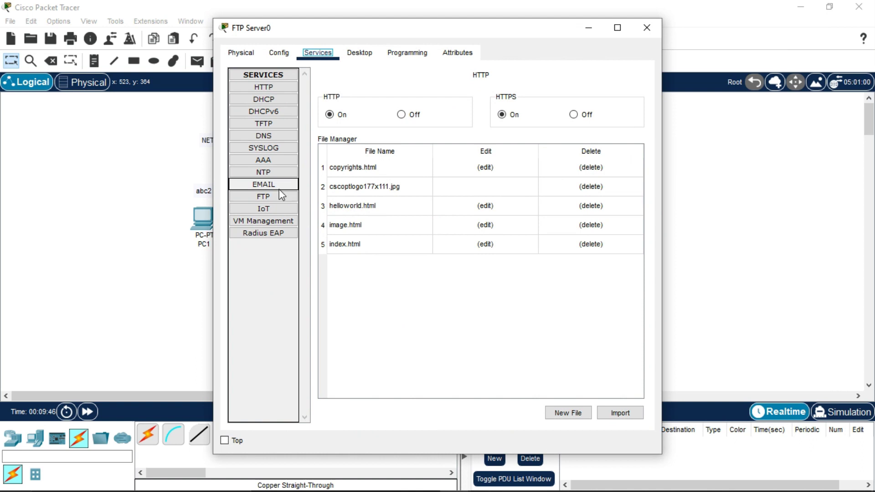
{"action": "left_click", "coordinate": [278, 188]}
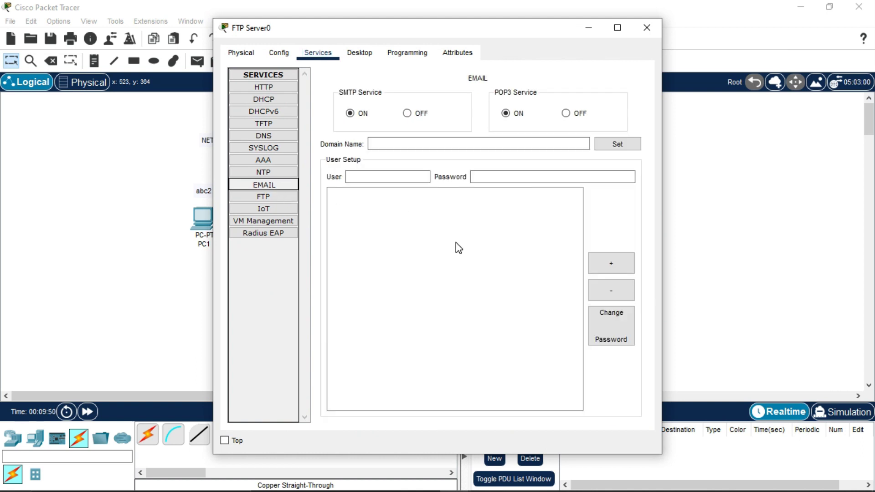
{"action": "left_click", "coordinate": [392, 142]}
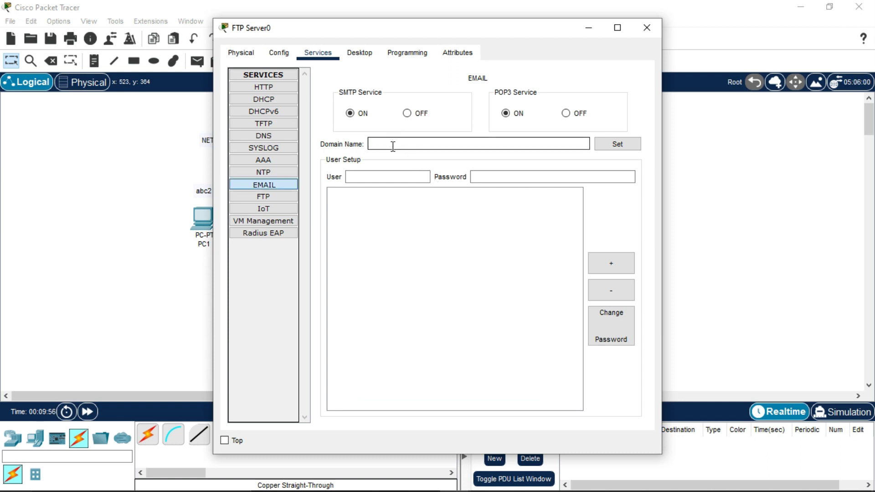
{"action": "type", "text": "4"}
{"action": "key", "text": "BackSpace"}
{"action": "type", "text": "xyz.com"}
Add mail accounts abc1 and abc2, each with a password.
{"action": "left_click", "coordinate": [366, 176]}
{"action": "left_click_drag", "start_coordinate": [415, 28], "coordinate": [563, 29]}
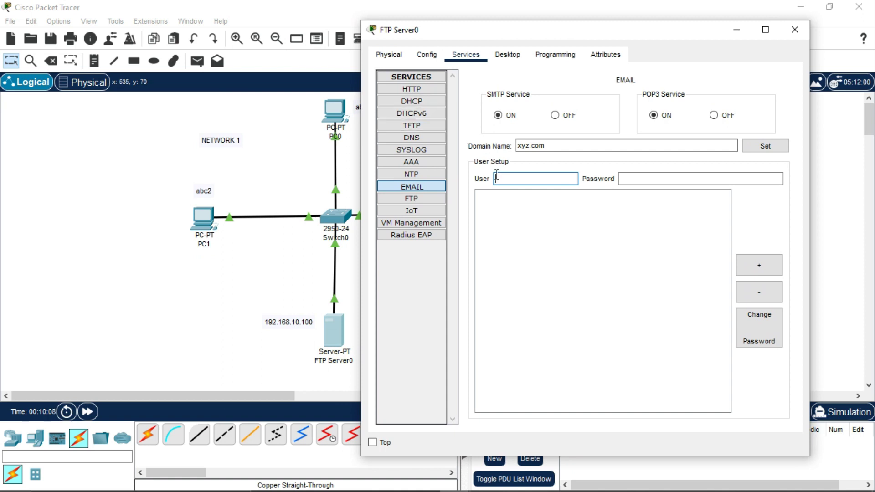
{"action": "type", "text": "a"}
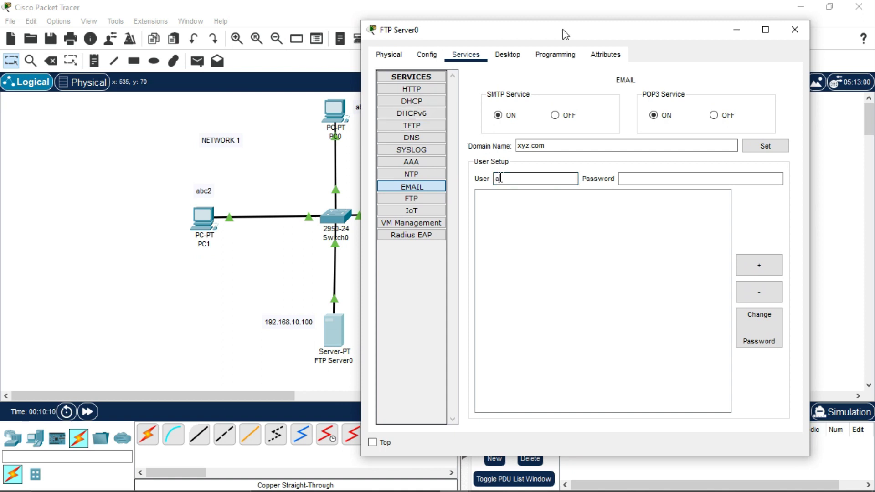
{"action": "type", "text": "bc1"}
{"action": "left_click", "coordinate": [686, 178]}
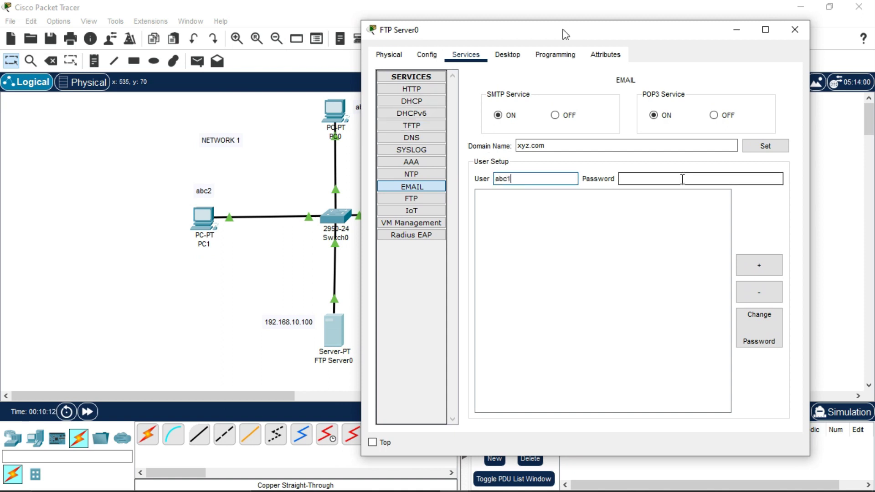
{"action": "type", "text": "123"}
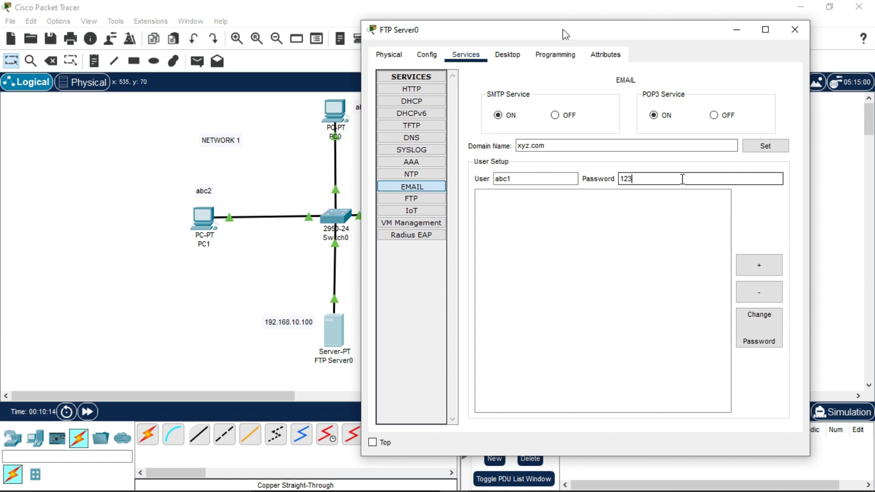
{"action": "left_click", "coordinate": [759, 266]}
{"action": "left_click", "coordinate": [516, 179]}
{"action": "type", "text": "abc2"}
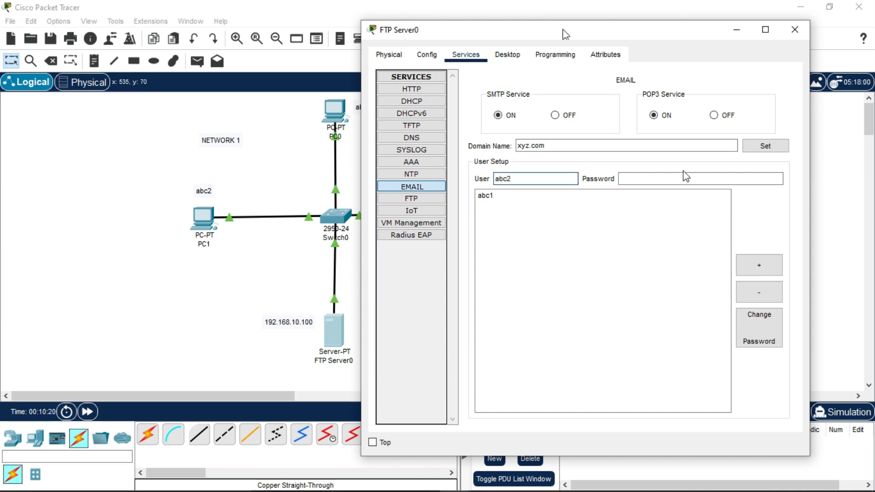
{"action": "left_click", "coordinate": [677, 179]}
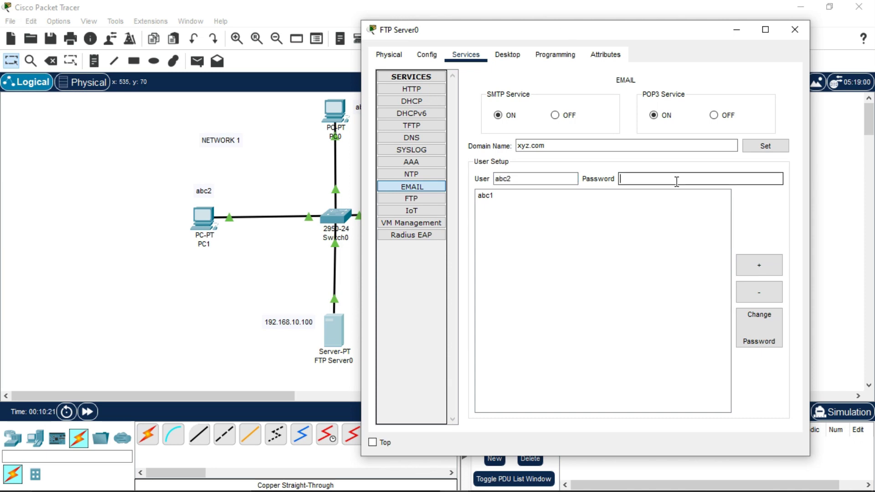
{"action": "type", "text": "123"}
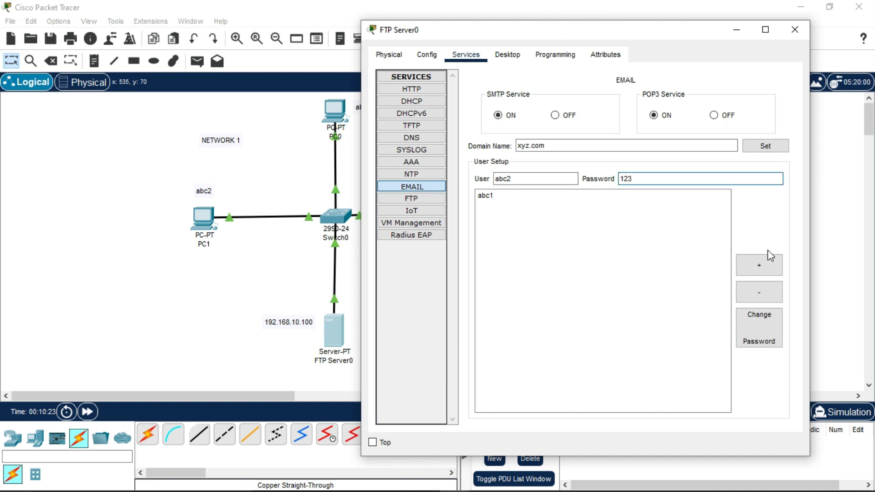
{"action": "left_click", "coordinate": [758, 265]}
{"action": "left_click", "coordinate": [759, 265]}
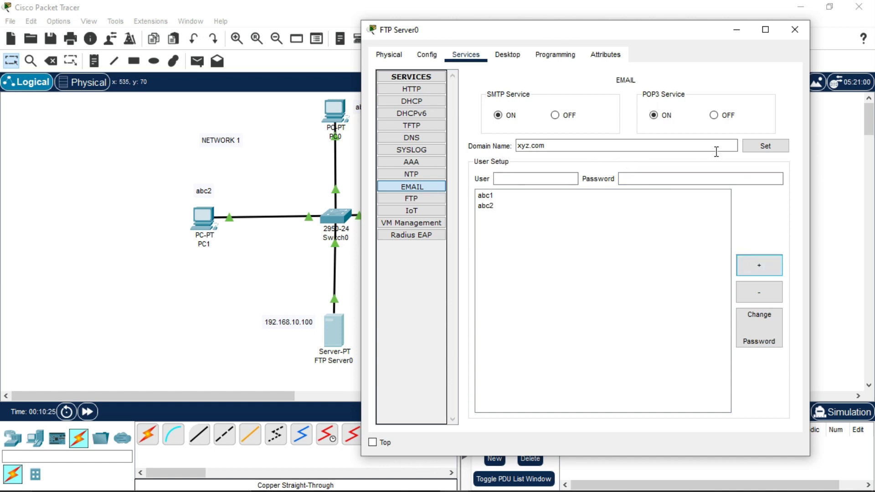
Apply the xyz.com domain with Set and close FTP Server0's window.
{"action": "left_click", "coordinate": [767, 153]}
{"action": "left_click", "coordinate": [767, 154]}
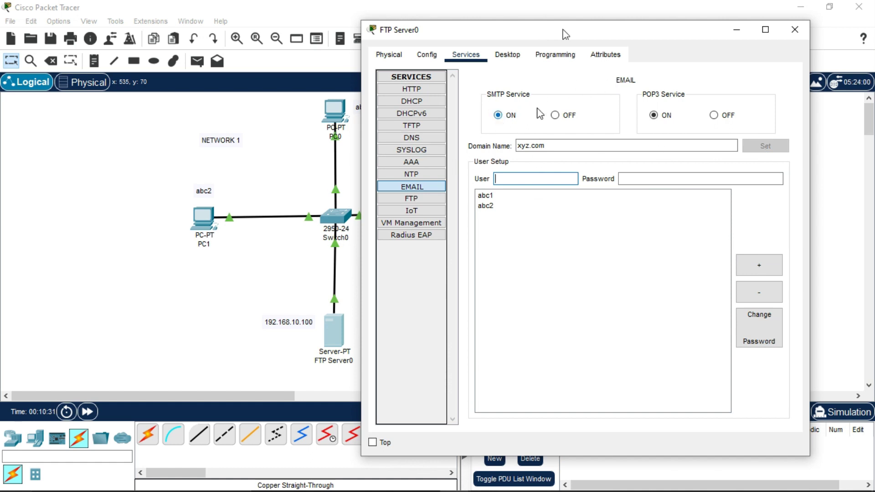
{"action": "left_click", "coordinate": [792, 29]}
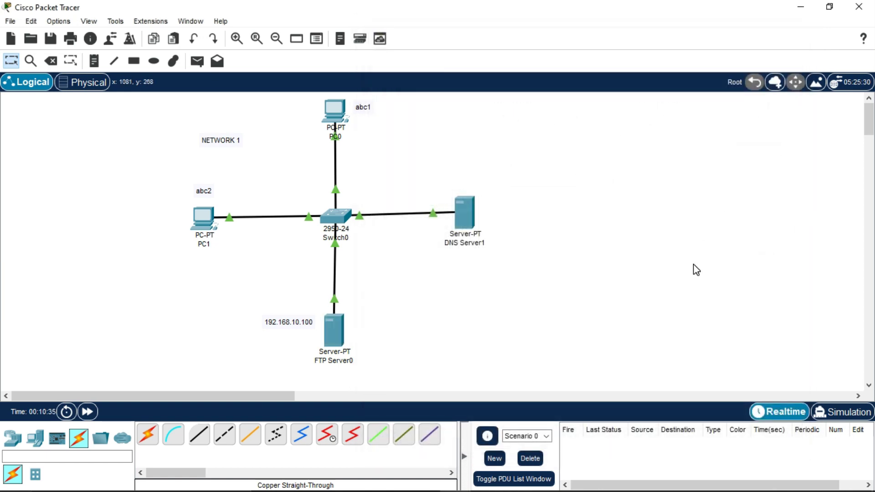
Switch DNS Server1's DNS service on, add an A record xyz.com → 192.168.10.100, and close it.
{"action": "left_click", "coordinate": [458, 213]}
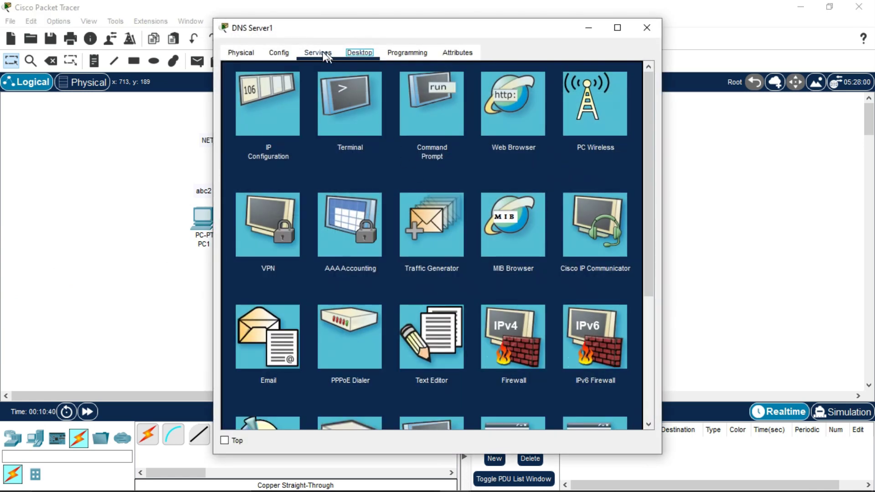
{"action": "left_click", "coordinate": [323, 53]}
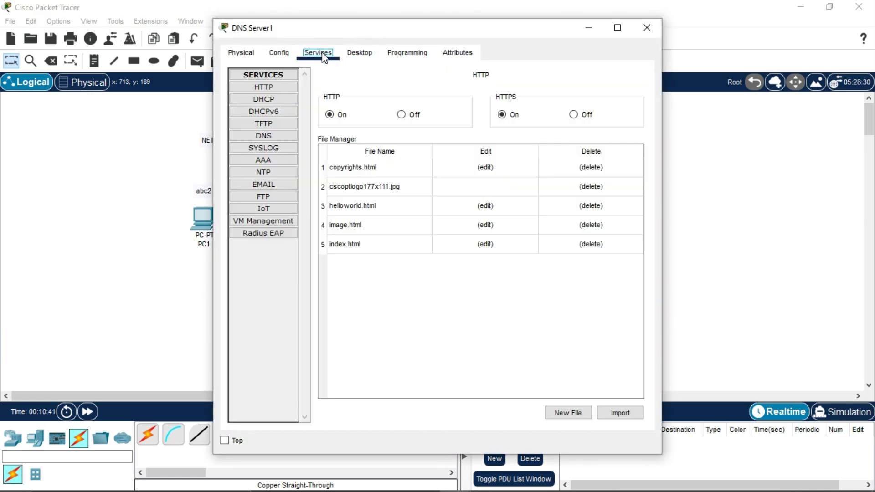
{"action": "left_click", "coordinate": [264, 136]}
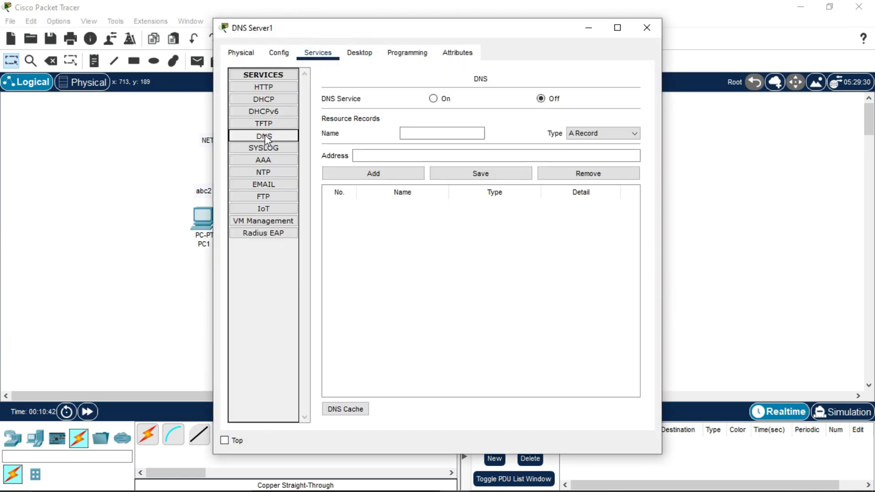
{"action": "left_click", "coordinate": [434, 99]}
{"action": "left_click", "coordinate": [420, 136]}
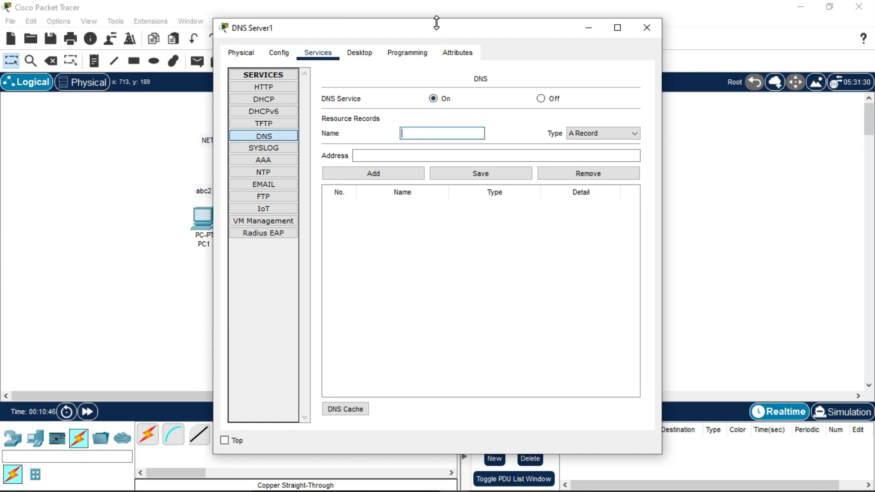
{"action": "left_click_drag", "start_coordinate": [440, 29], "coordinate": [591, 33]}
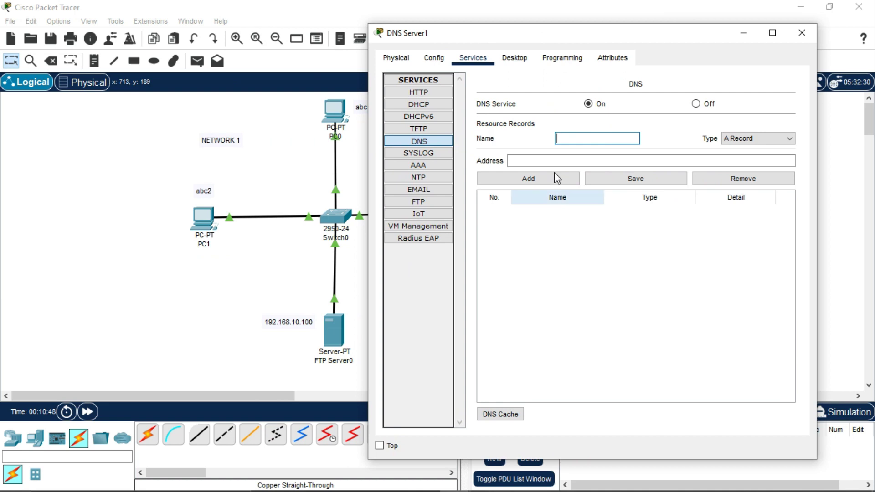
{"action": "type", "text": "xyz"}
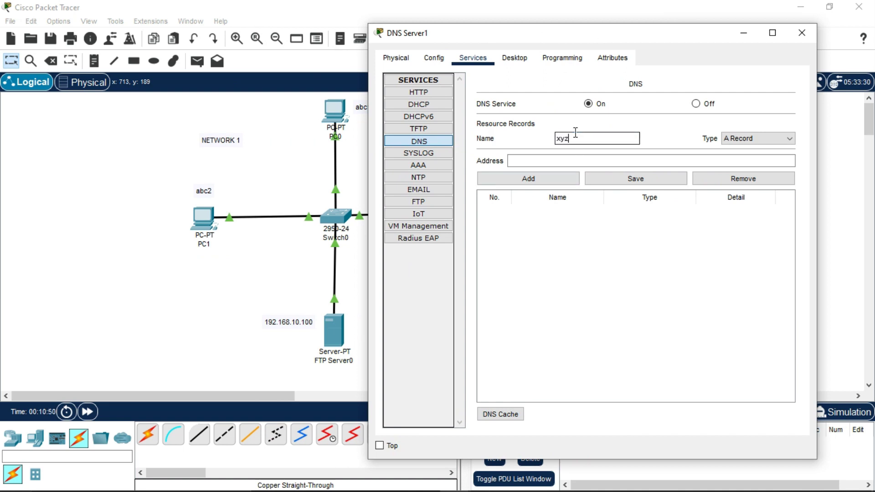
{"action": "type", "text": ".com"}
{"action": "left_click", "coordinate": [539, 162]}
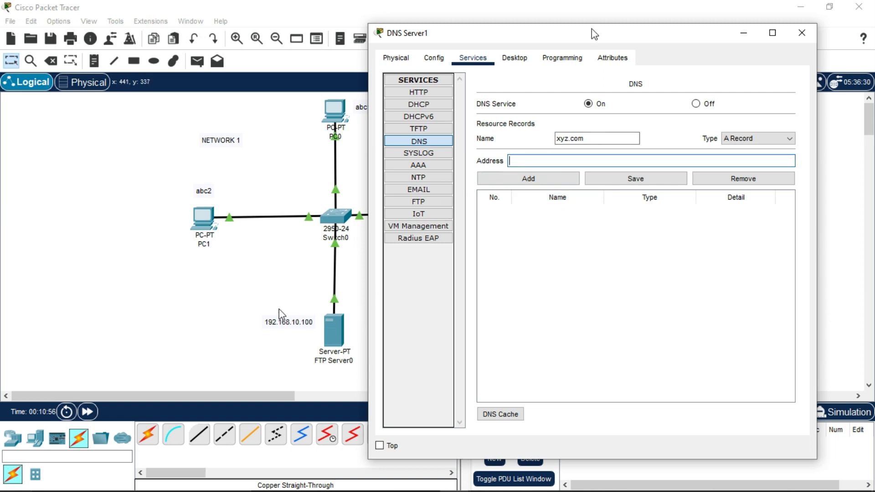
{"action": "type", "text": "192.168.10.100"}
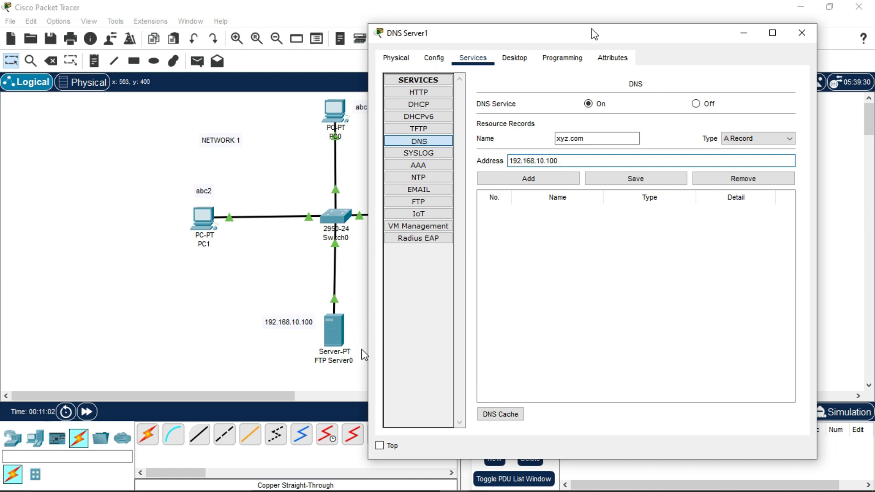
{"action": "left_click", "coordinate": [534, 179]}
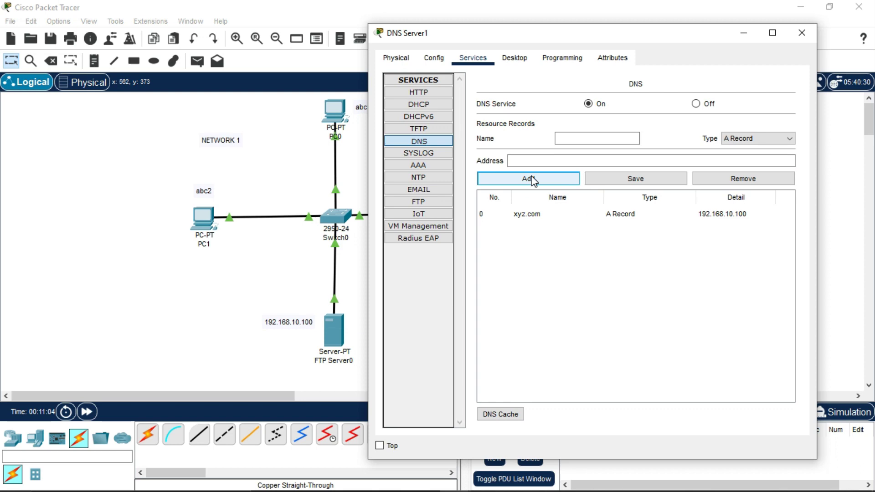
{"action": "left_click", "coordinate": [799, 36]}
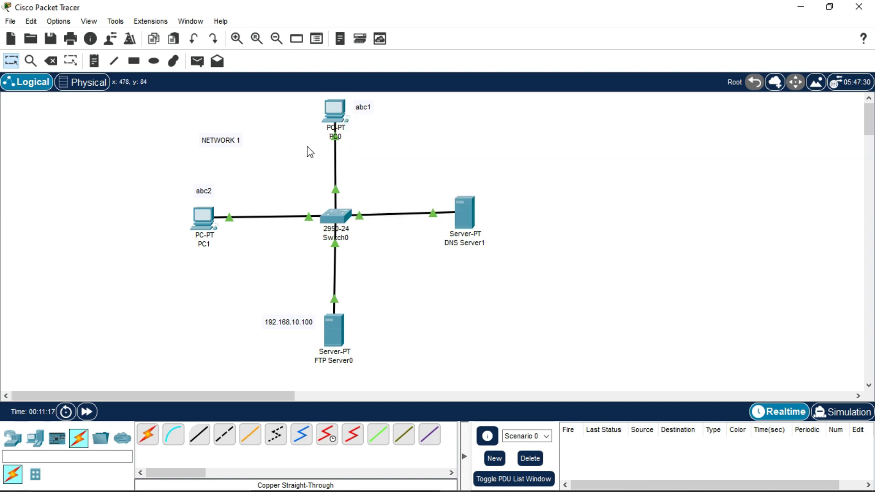
In PC0's mail configuration, enter display name 'abc' and PC0's xyz.com e-mail address.
{"action": "left_click", "coordinate": [337, 107]}
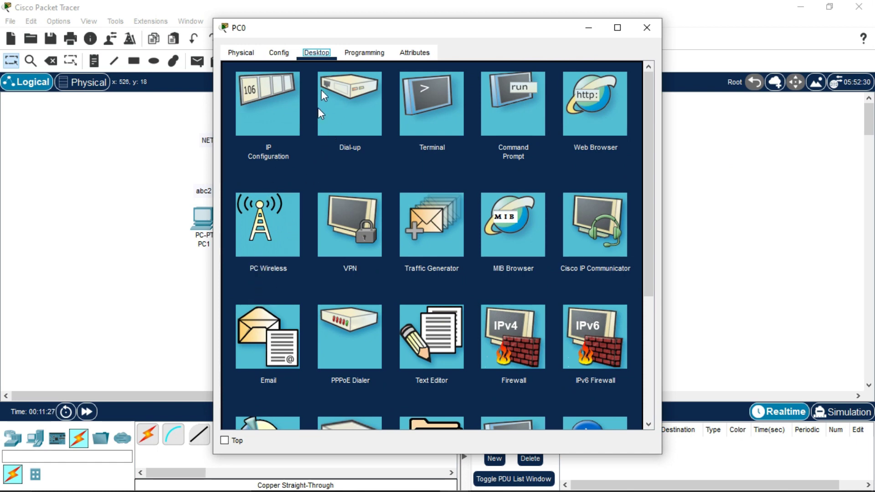
{"action": "left_click", "coordinate": [260, 324]}
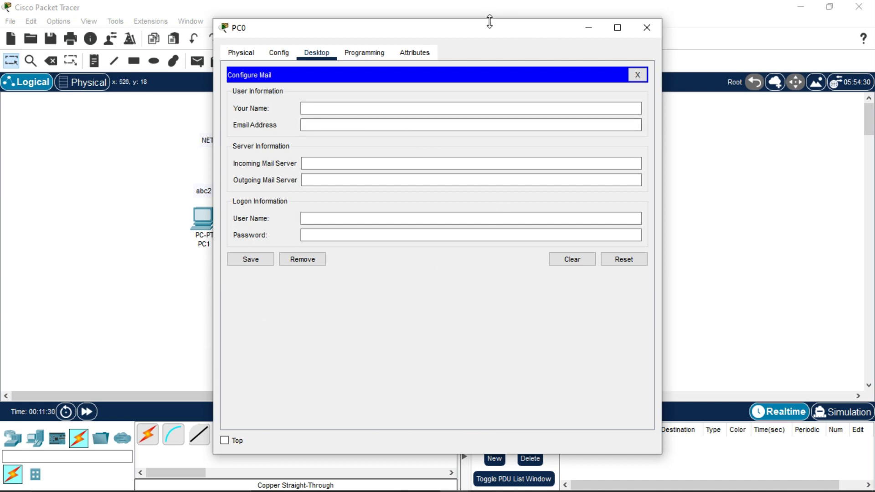
{"action": "left_click_drag", "start_coordinate": [481, 28], "coordinate": [625, 35]}
{"action": "left_click", "coordinate": [474, 111]}
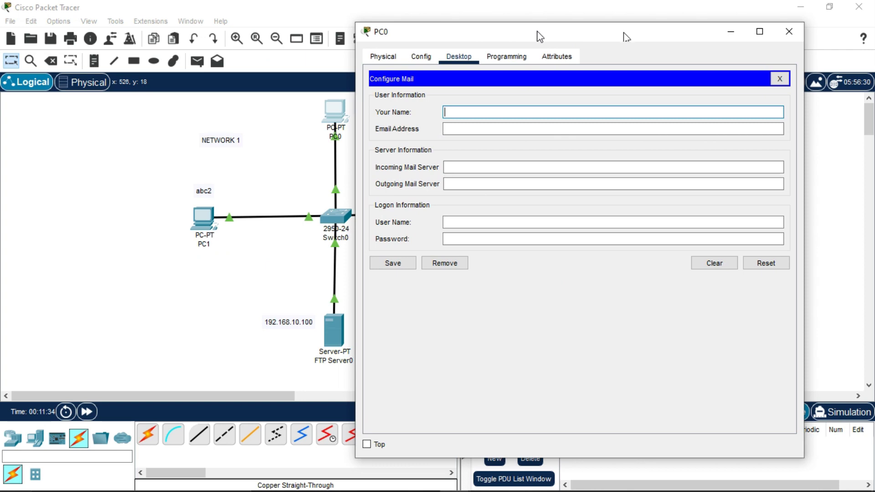
{"action": "left_click_drag", "start_coordinate": [539, 35], "coordinate": [611, 38]}
{"action": "type", "text": "abc1"}
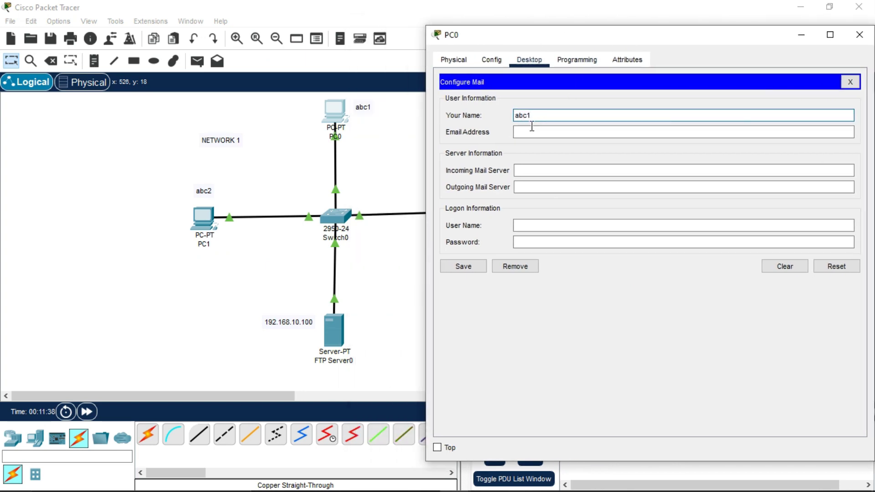
{"action": "left_click", "coordinate": [530, 131]}
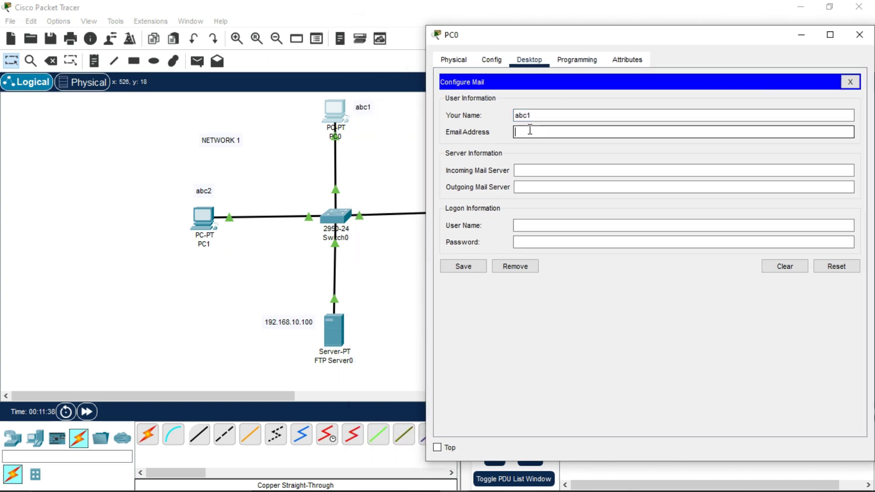
{"action": "type", "text": "abc1"}
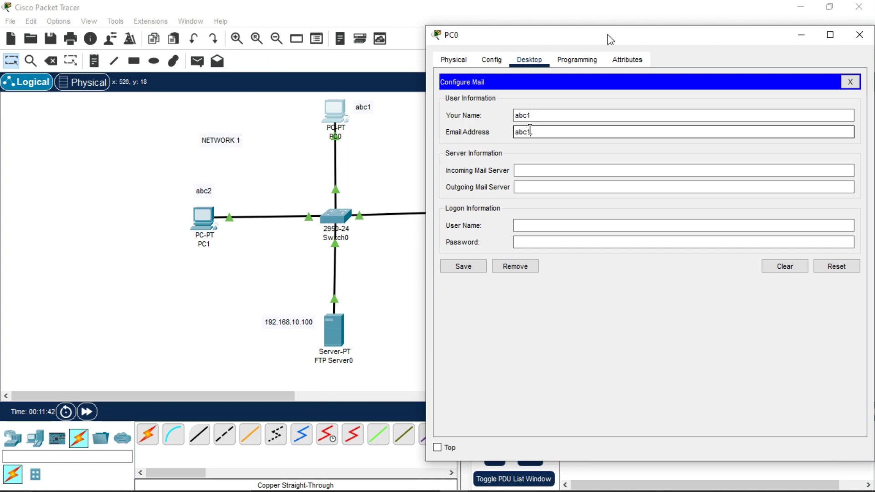
{"action": "type", "text": "@"}
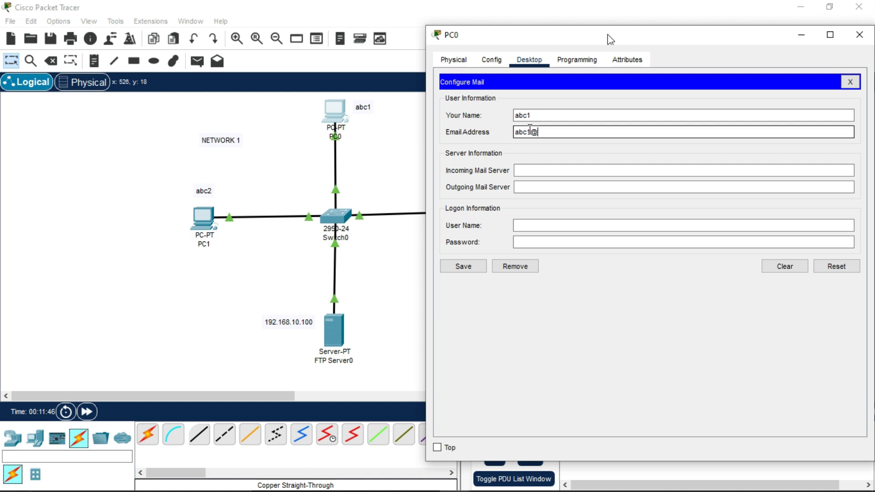
{"action": "type", "text": "xyz.com"}
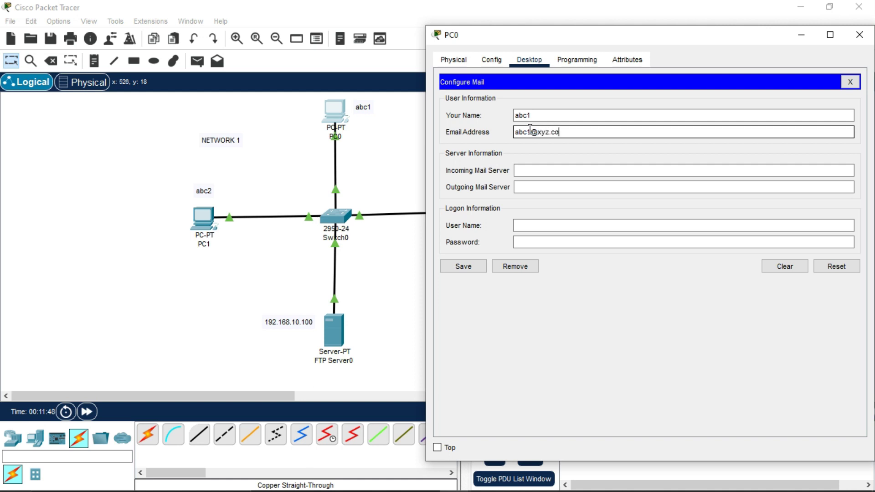
Set both mail servers to xyz.com, logon user abc1 with password, save, and close PC0.
{"action": "left_click", "coordinate": [523, 168]}
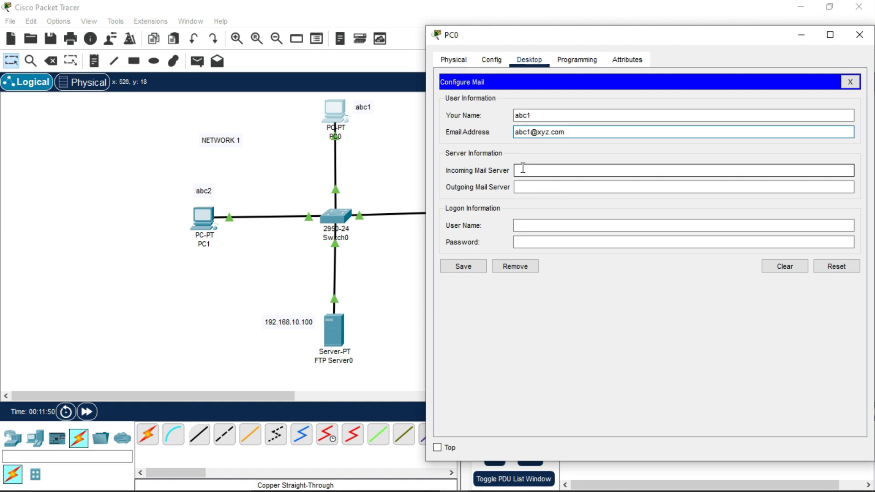
{"action": "type", "text": "xyz.com"}
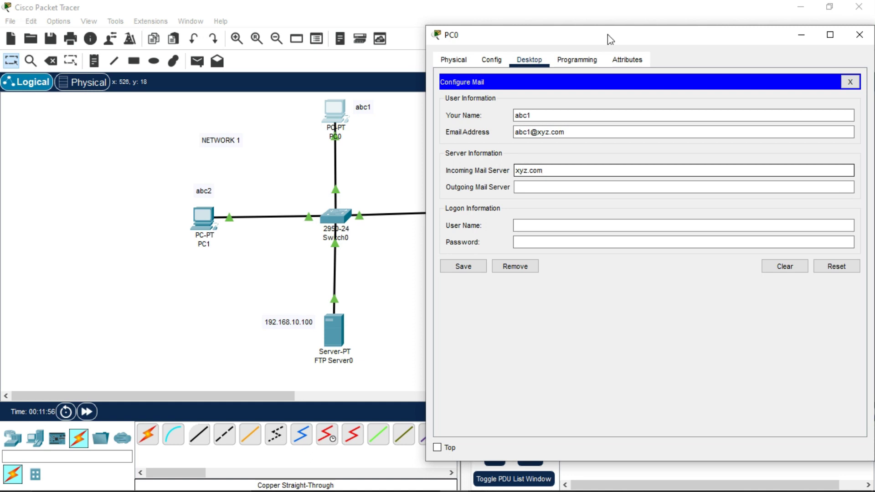
{"action": "left_click", "coordinate": [529, 186]}
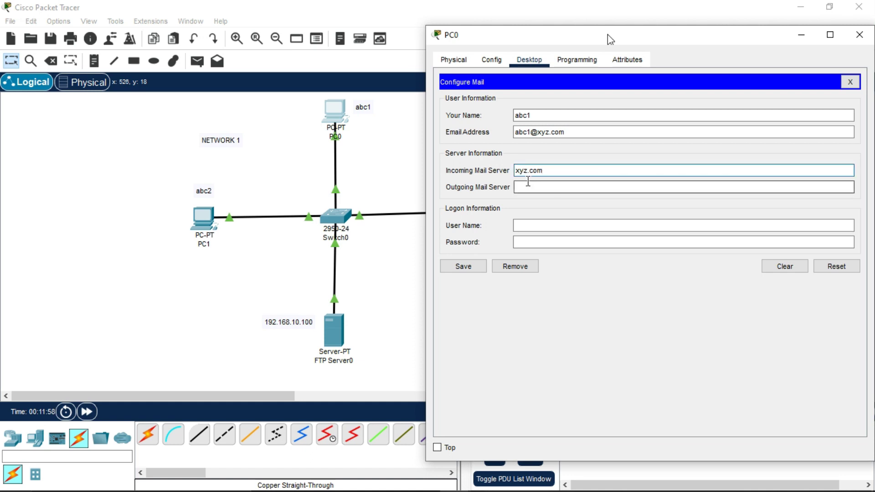
{"action": "type", "text": "x"}
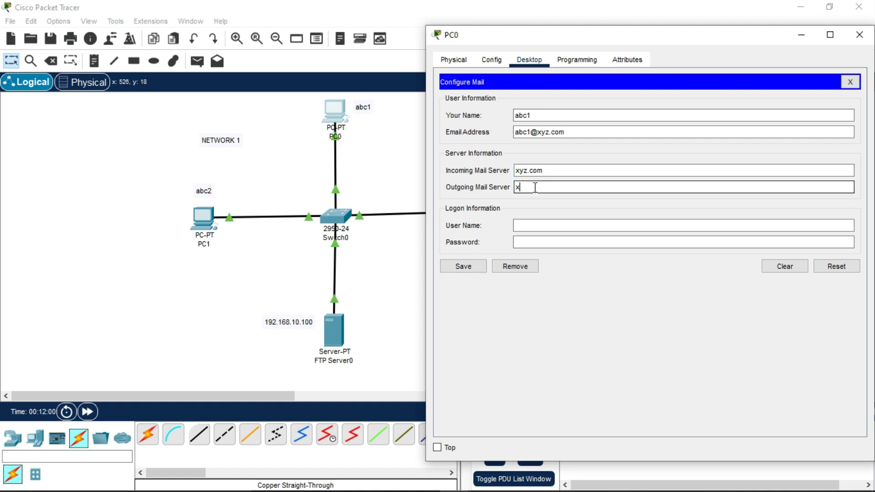
{"action": "type", "text": "yz.com"}
{"action": "left_click", "coordinate": [529, 228]}
{"action": "type", "text": "abc1"}
{"action": "left_click", "coordinate": [529, 243]}
{"action": "type", "text": "abc1"}
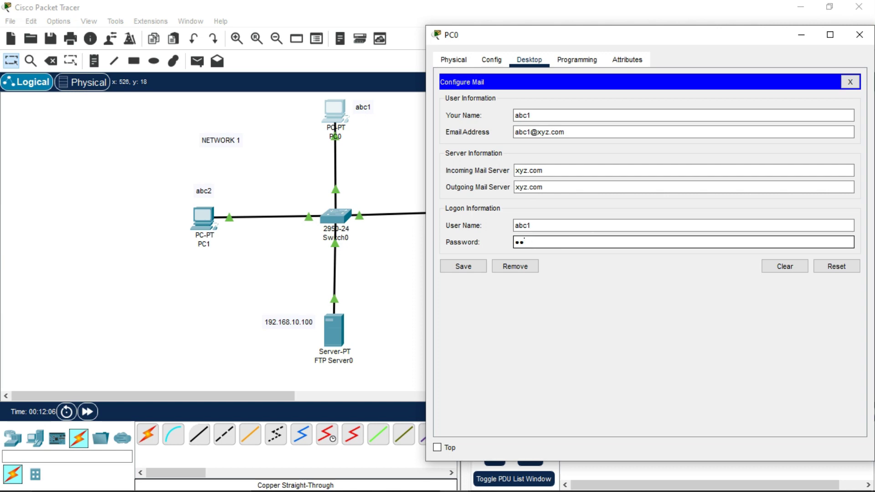
{"action": "left_click", "coordinate": [464, 267]}
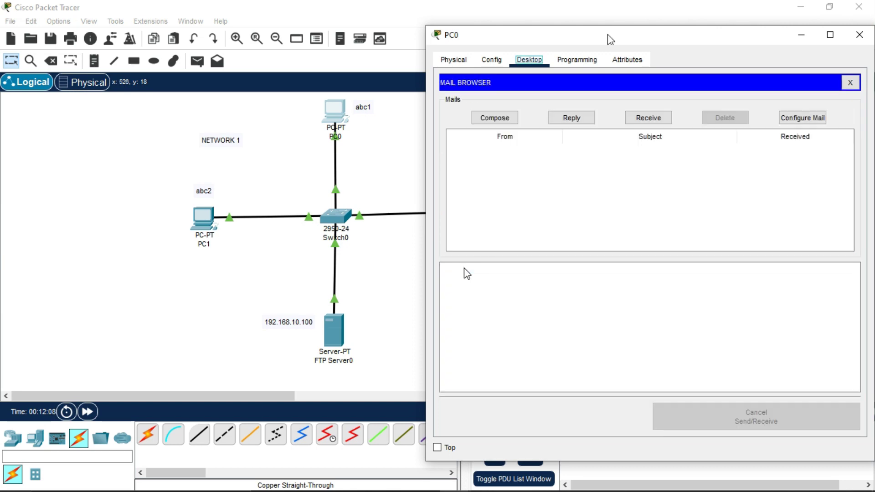
{"action": "left_click", "coordinate": [859, 34]}
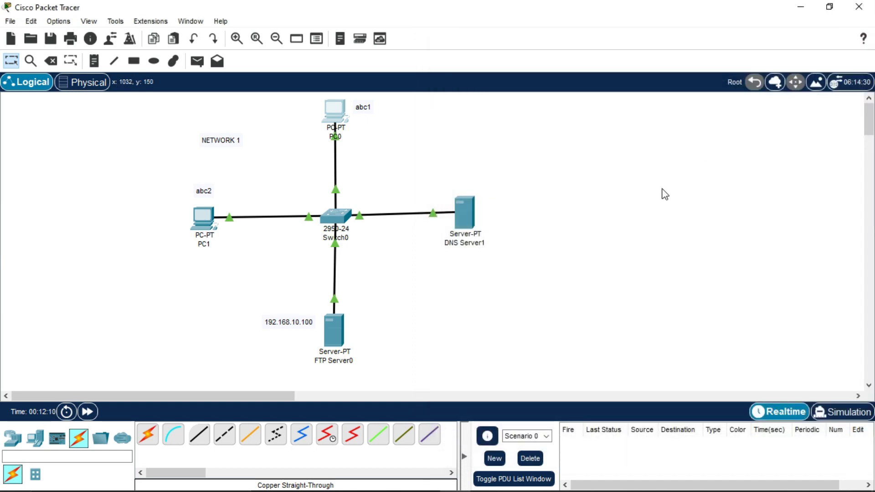
Open PC1's email client and fill in the display name and e-mail address.
{"action": "left_click", "coordinate": [206, 215]}
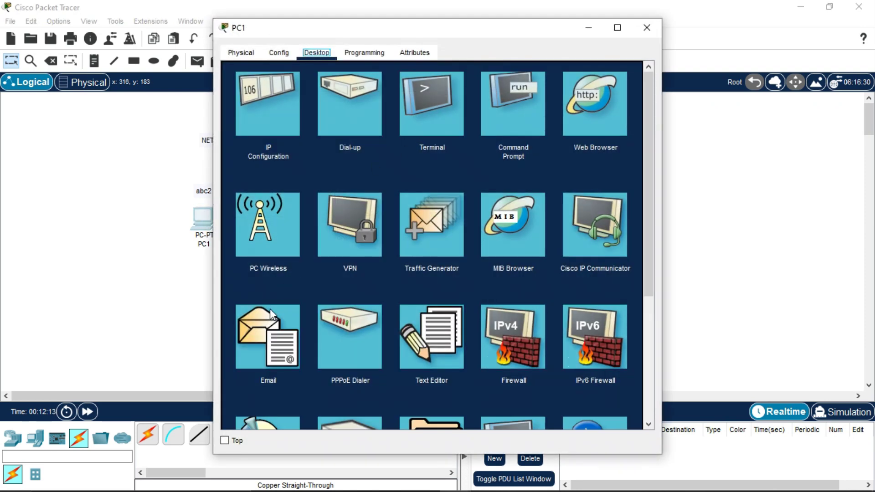
{"action": "left_click", "coordinate": [244, 338]}
{"action": "left_click", "coordinate": [373, 109]}
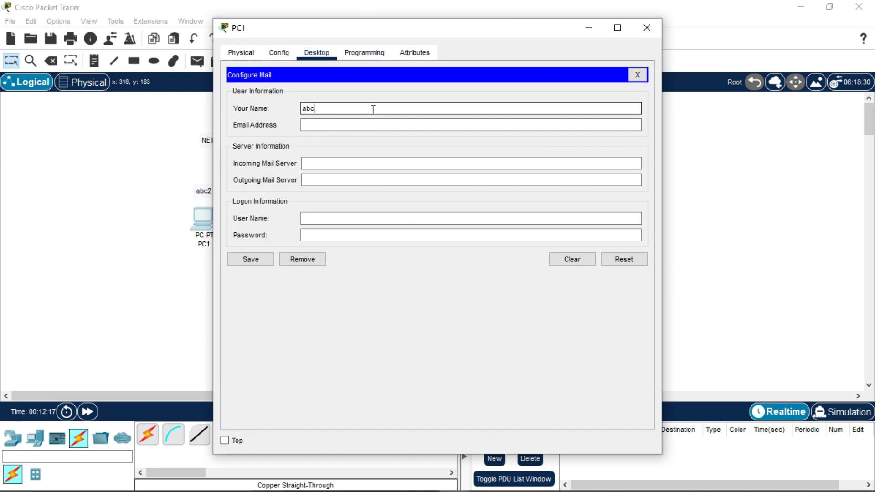
{"action": "left_click", "coordinate": [347, 123]}
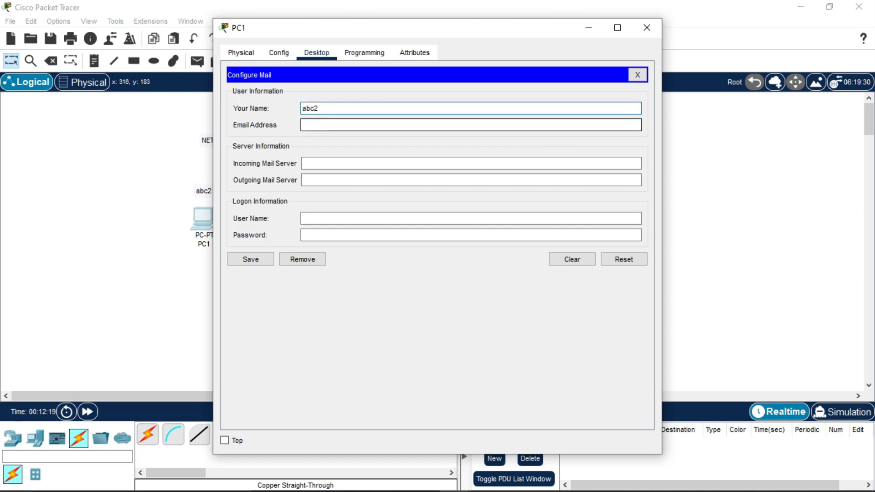
{"action": "left_click", "coordinate": [320, 126]}
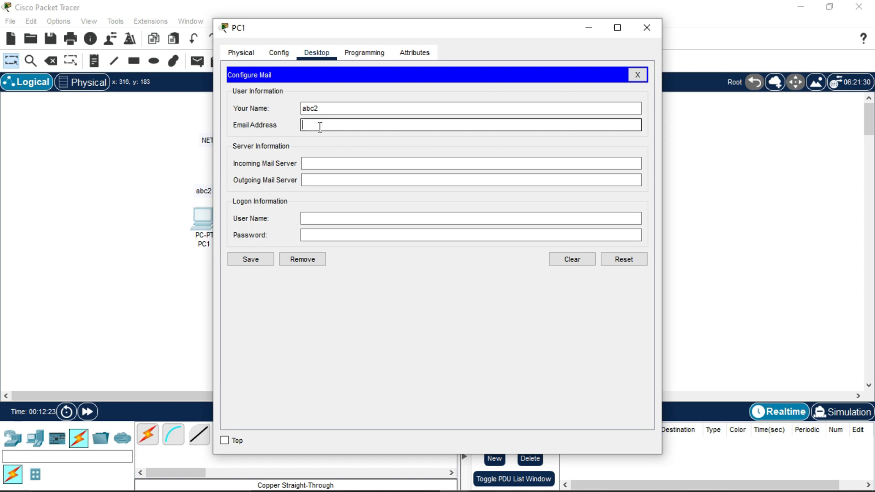
{"action": "type", "text": "abc2@xyz.com"}
Set the mail server to xyz.com, logon user abc2 with password, save, and close PC1.
{"action": "left_click", "coordinate": [320, 165]}
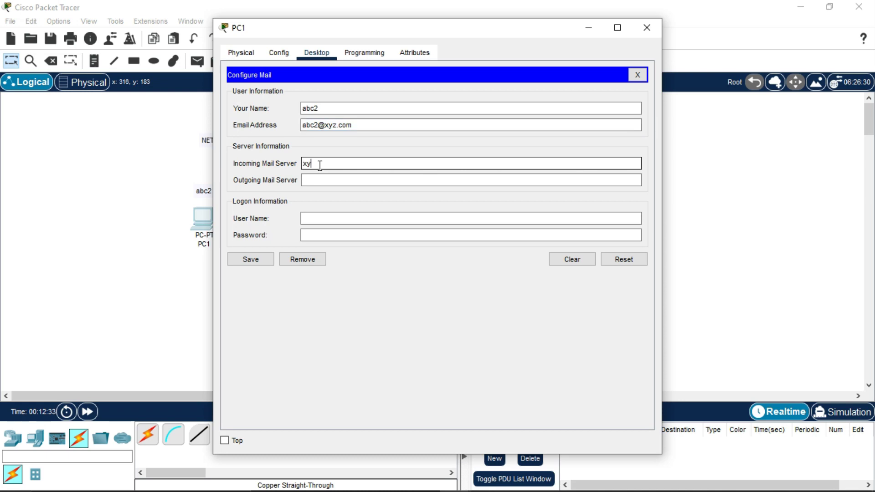
{"action": "left_click", "coordinate": [317, 179]}
{"action": "type", "text": "xyz.com"}
{"action": "left_click", "coordinate": [312, 219]}
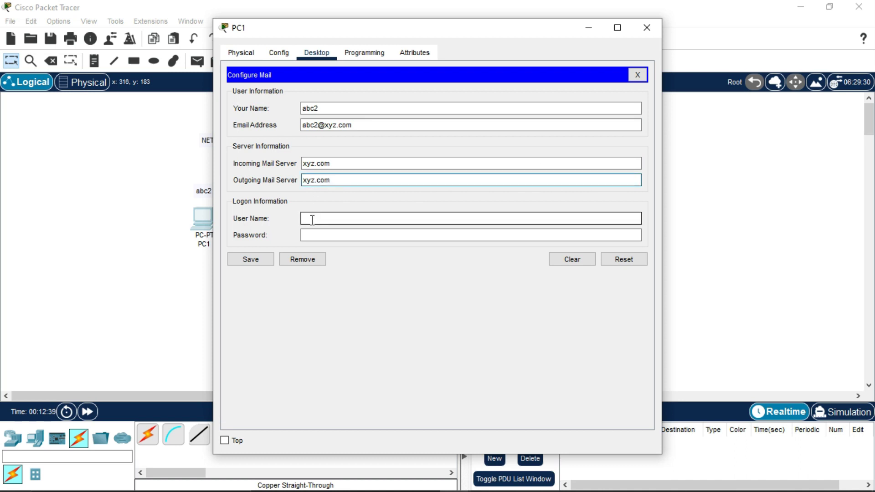
{"action": "type", "text": "abc2"}
{"action": "left_click", "coordinate": [316, 235]}
{"action": "type", "text": "a"}
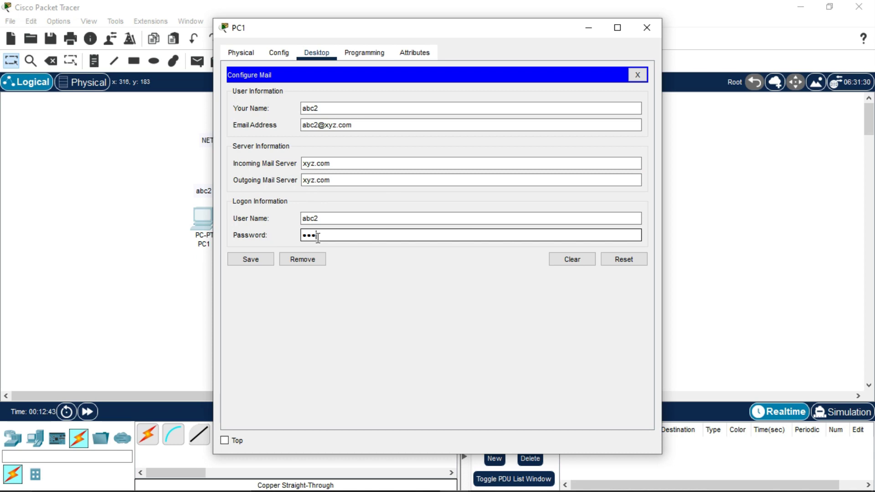
{"action": "left_click", "coordinate": [269, 260]}
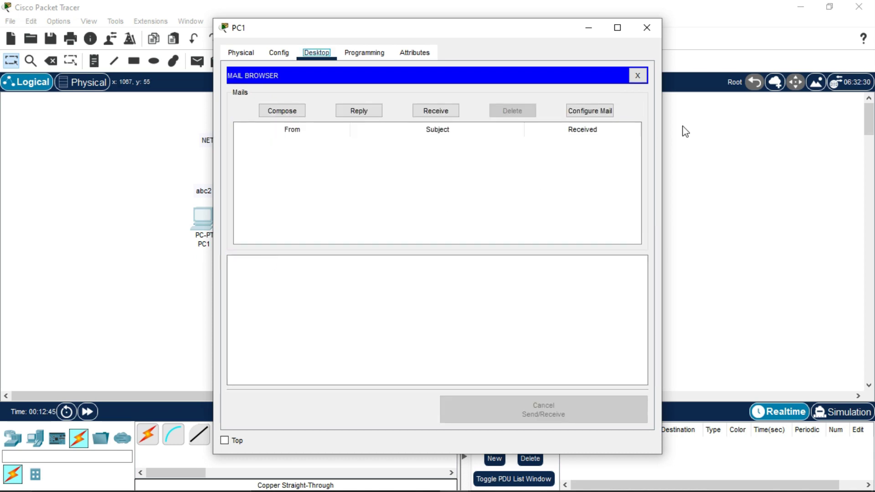
{"action": "left_click", "coordinate": [648, 28]}
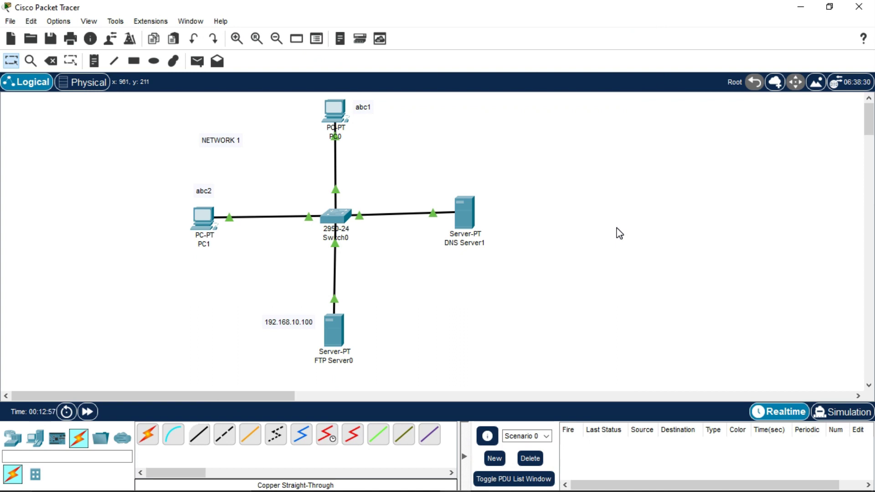
Compose a new mail on PC0 addressed to PC1's xyz.com mailbox.
{"action": "left_click", "coordinate": [339, 111]}
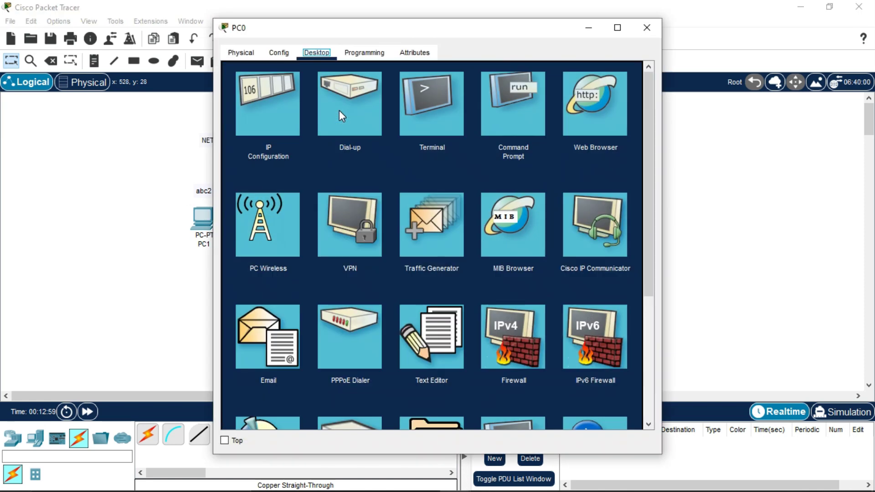
{"action": "left_click", "coordinate": [272, 349]}
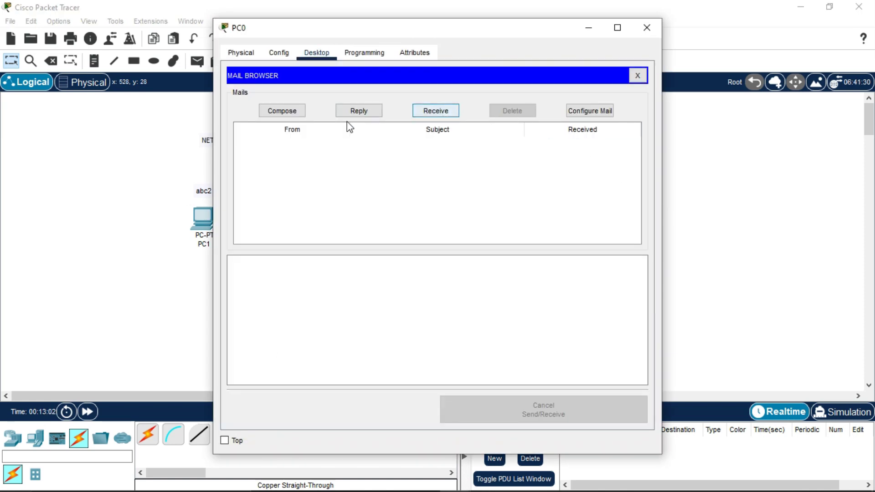
{"action": "left_click", "coordinate": [291, 115]}
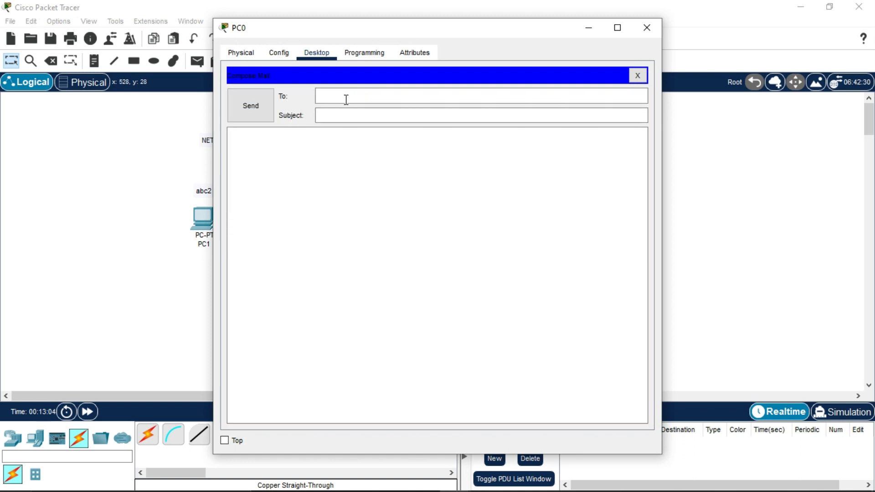
{"action": "left_click_drag", "start_coordinate": [432, 27], "coordinate": [612, 18]}
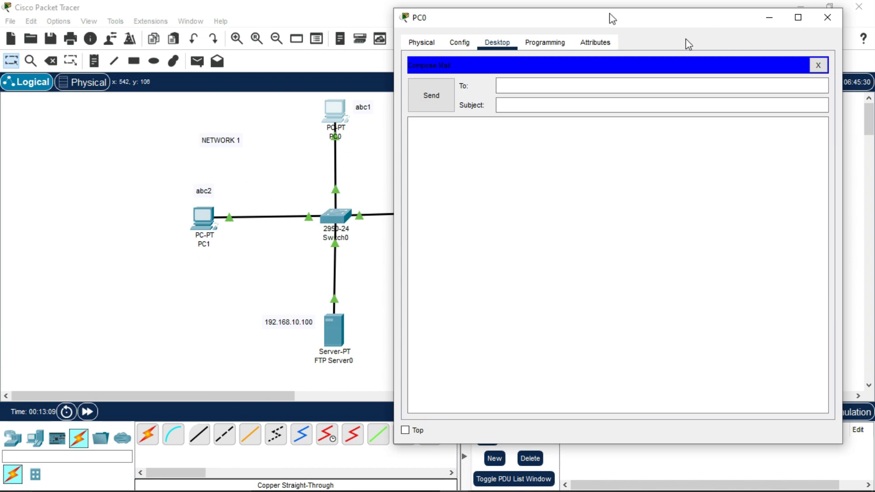
{"action": "left_click", "coordinate": [522, 83]}
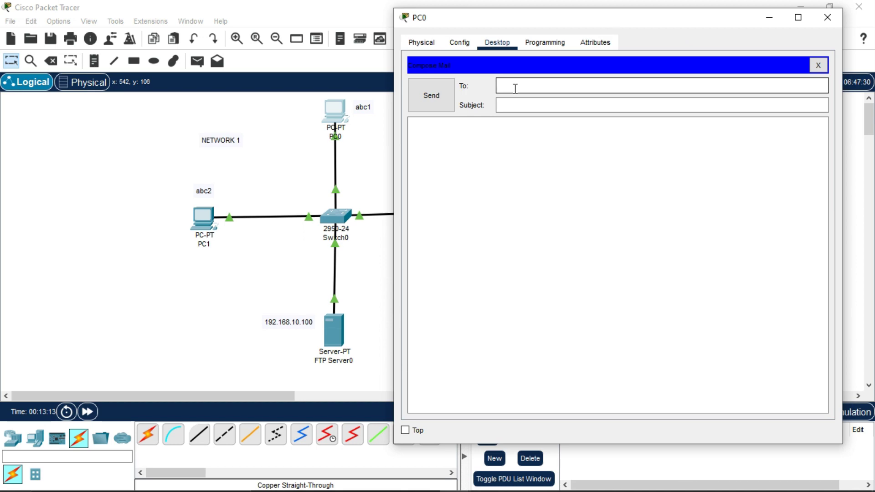
{"action": "type", "text": "abc2@xyz.com"}
Give it subject 'Hello' and a short body, send it, and close PC0.
{"action": "left_click", "coordinate": [515, 104]}
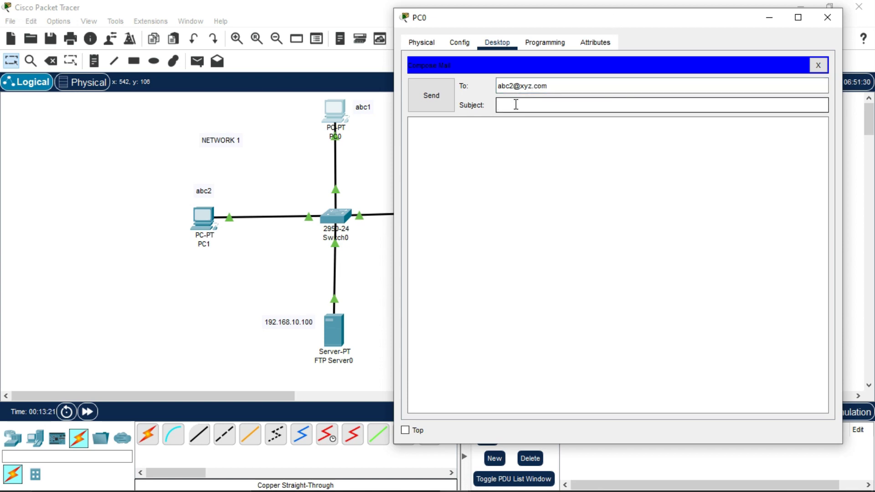
{"action": "type", "text": "Hello"}
{"action": "left_click", "coordinate": [424, 130]}
{"action": "type", "text": "Hearn "}
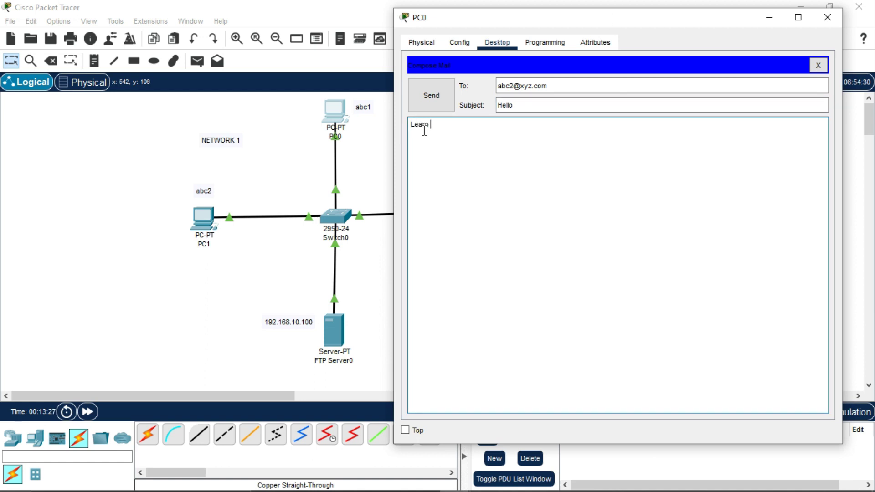
{"action": "type", "text": "With Mukul."}
{"action": "left_click", "coordinate": [437, 93]}
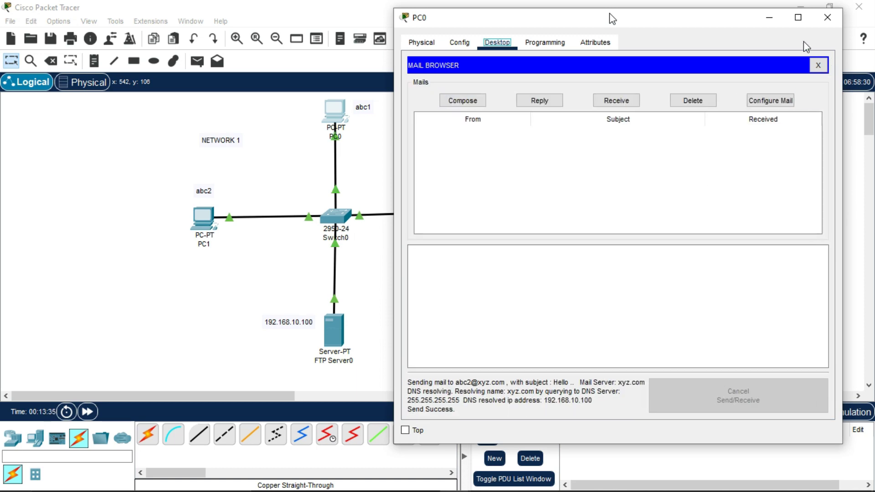
{"action": "left_click", "coordinate": [827, 18]}
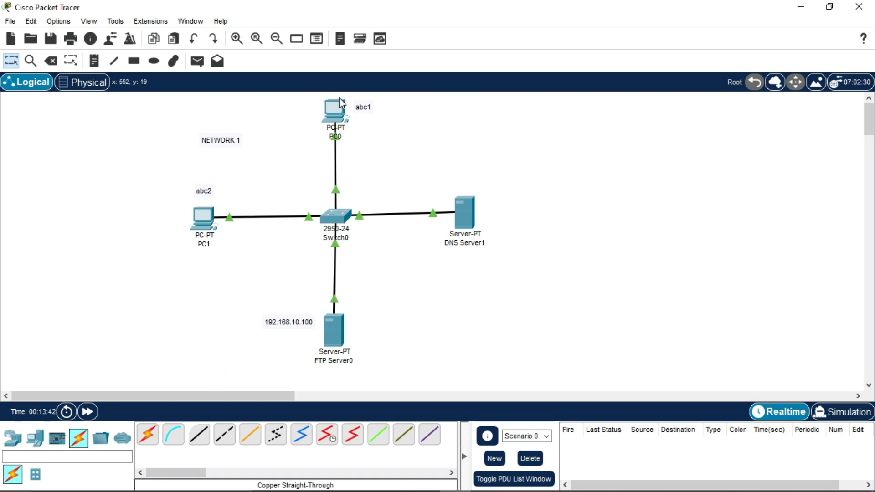
Receive mail in PC1's email client and open the 'Hello' message from PC0.
{"action": "left_click", "coordinate": [202, 216]}
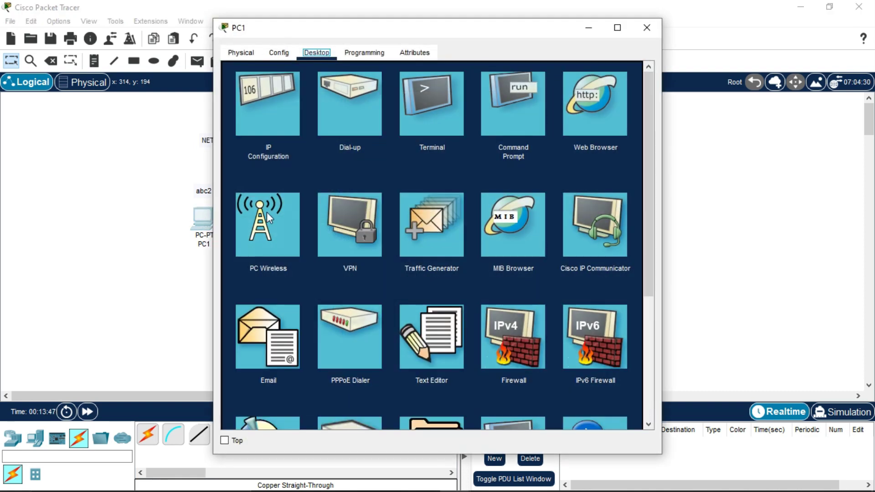
{"action": "left_click", "coordinate": [270, 338]}
{"action": "left_click", "coordinate": [433, 112]}
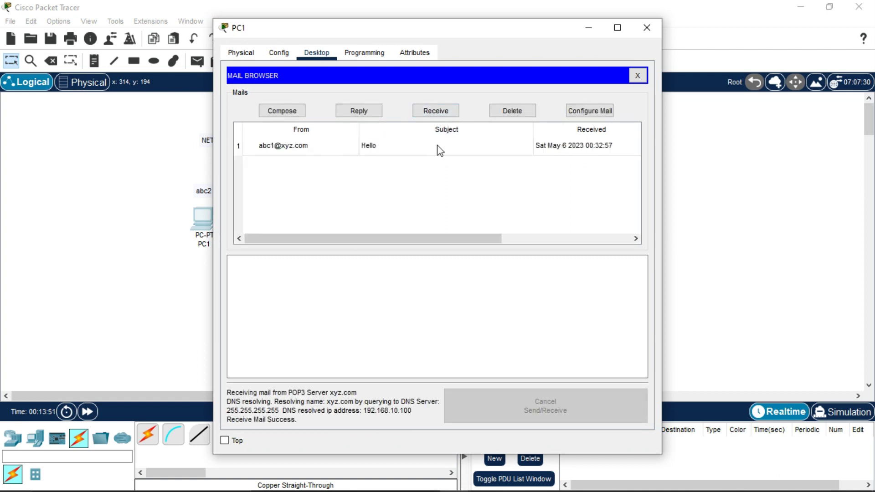
{"action": "left_click", "coordinate": [388, 144]}
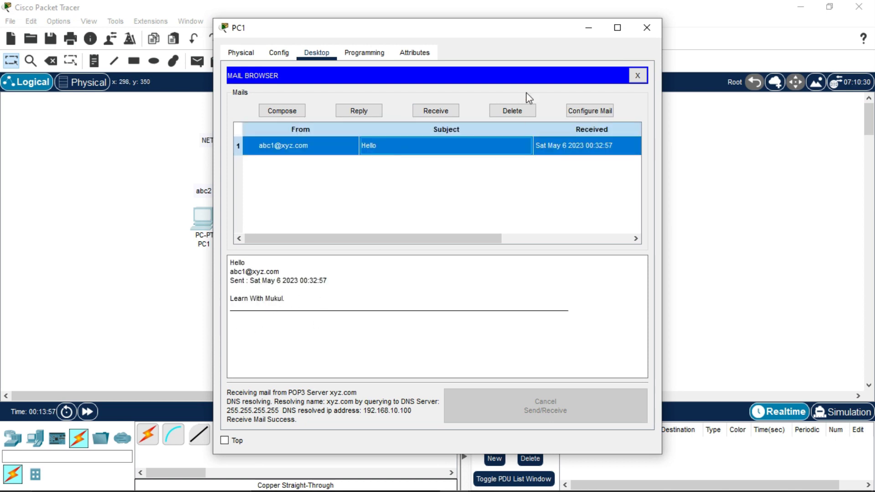
{"action": "left_click_drag", "start_coordinate": [437, 29], "coordinate": [593, 21]}
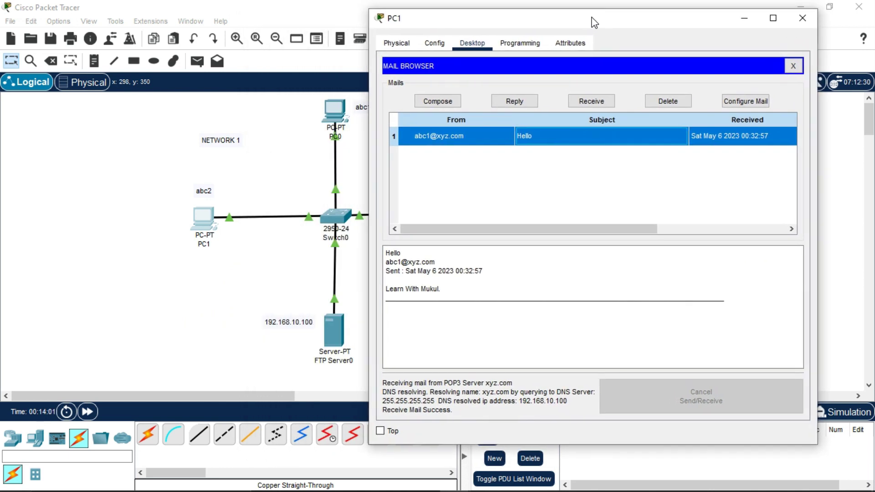